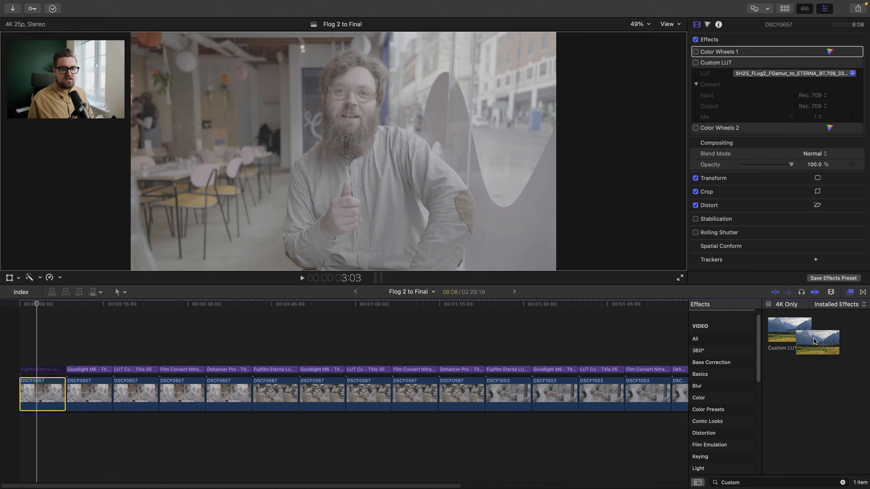
Enable the Custom LUT effect on the first clip and choose Fujifilm's XH2S_FLog2_FGamut_to_ETERNA_BT.709_33grid_V.1.00 LUT.
click(695, 63)
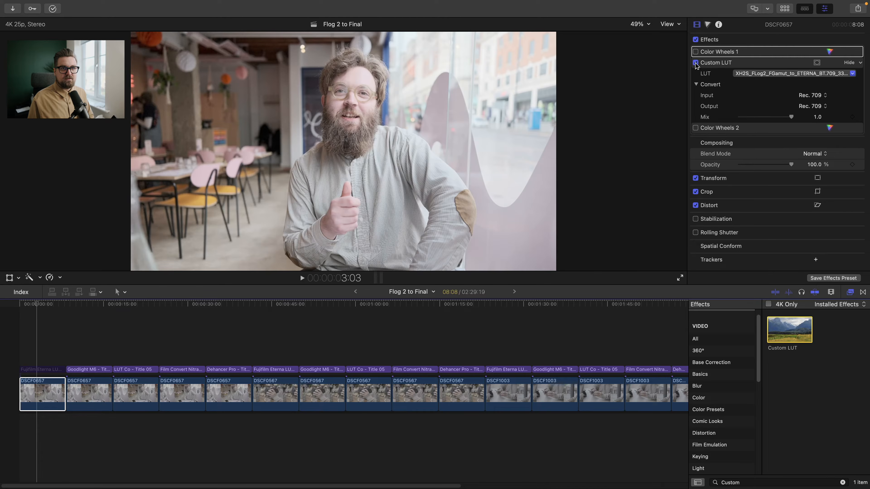
click(768, 74)
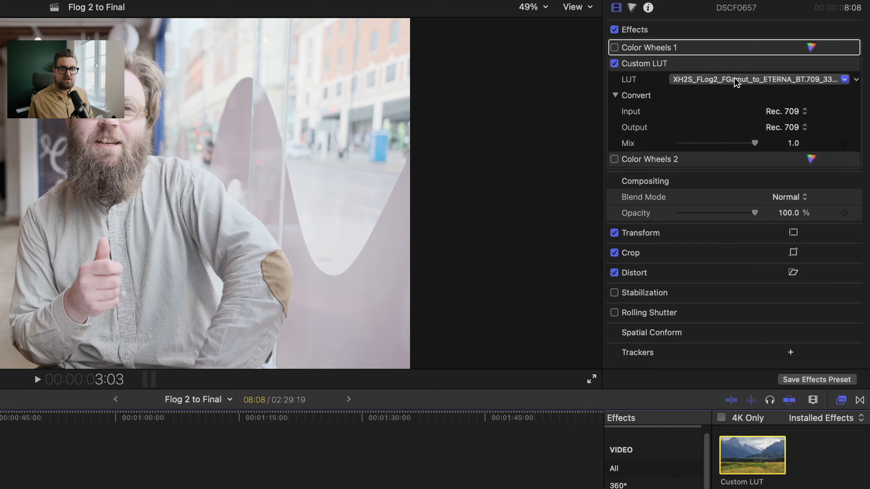
click(713, 81)
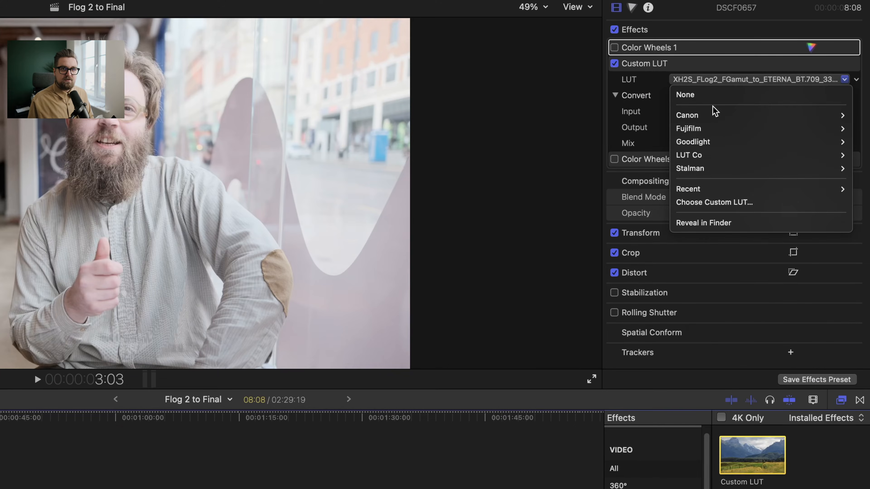
mouse_move(715, 128)
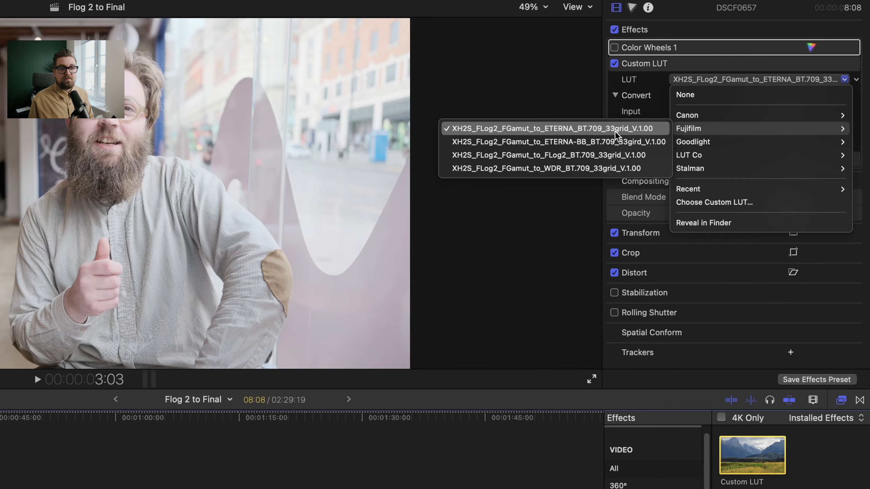
click(636, 129)
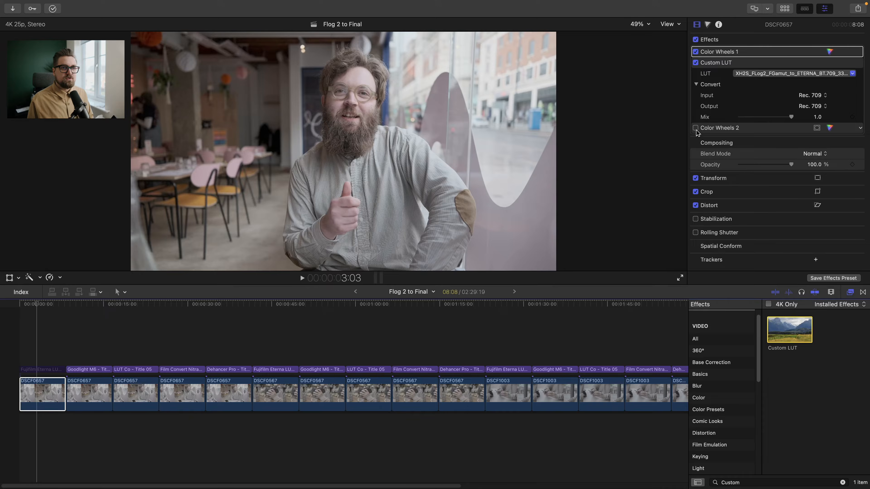
Compare the first clip with both color wheel corrections off and on, leaving Color Wheels 1 and Color Wheels 2 enabled.
click(695, 128)
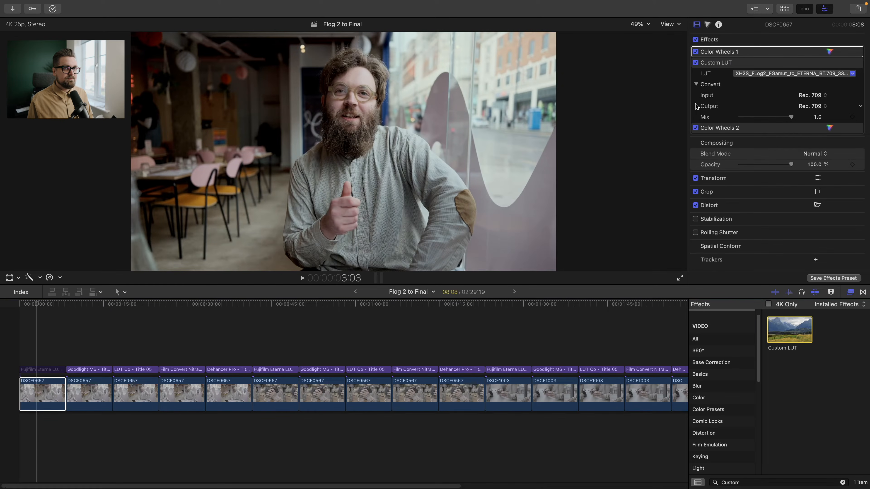
click(695, 52)
click(695, 128)
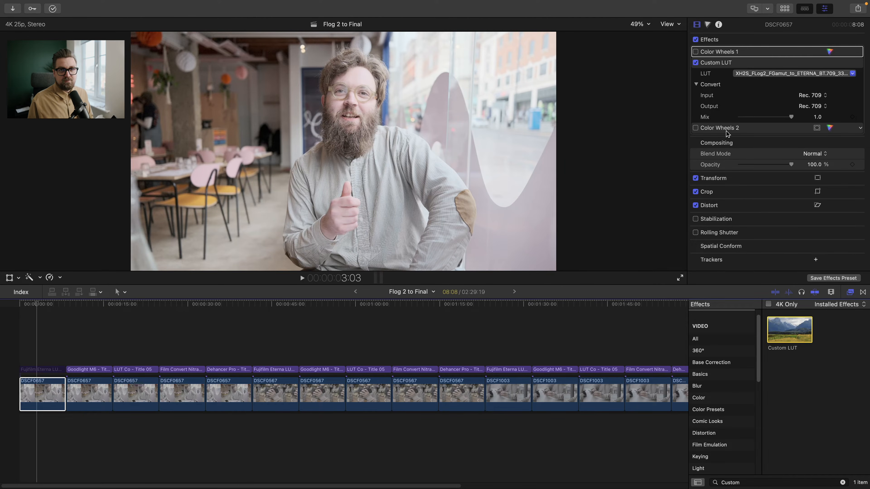
click(695, 51)
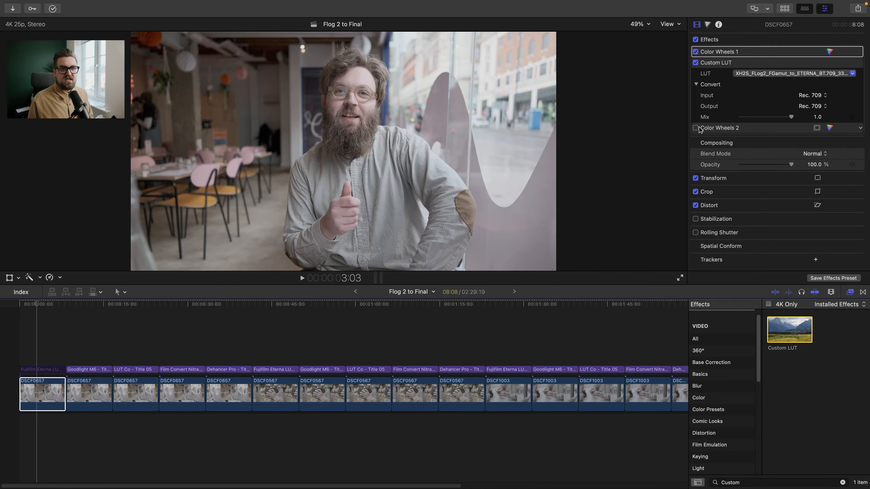
click(695, 127)
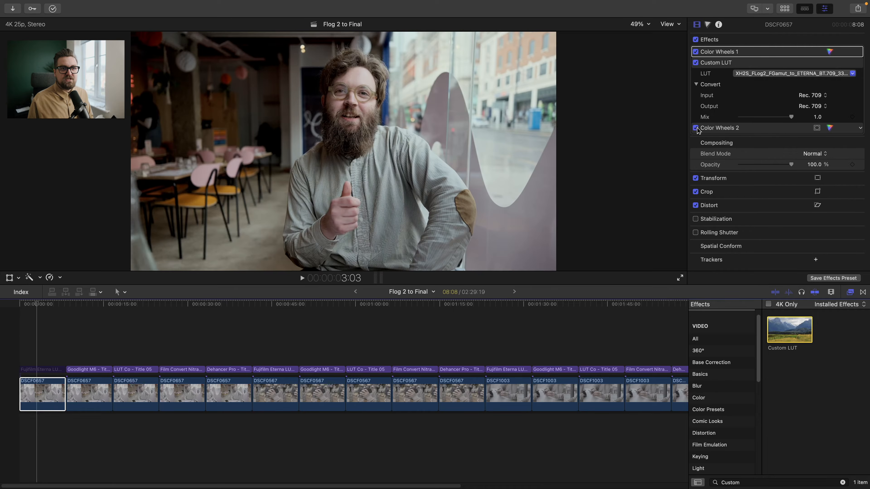
Review the wheel, temperature, tint and mix settings of the first clip's Color Wheels 1 correction.
click(708, 24)
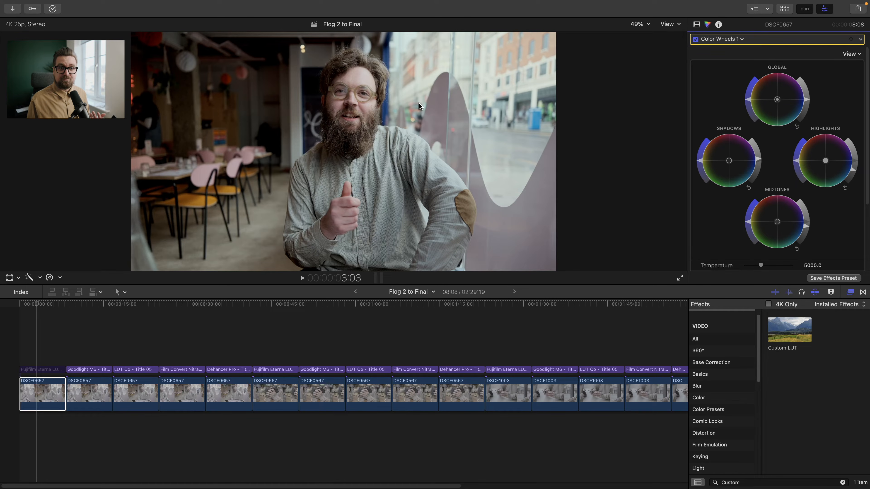
scroll(818, 143, down, 5)
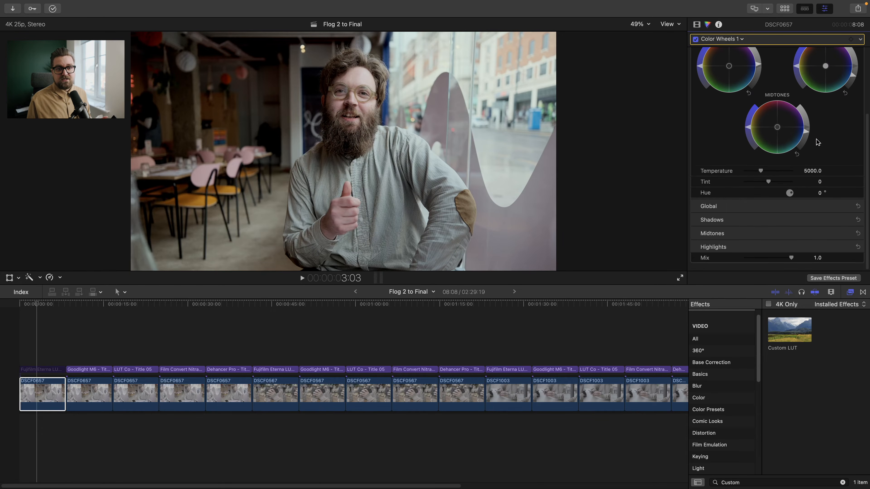
scroll(818, 192, up, 3)
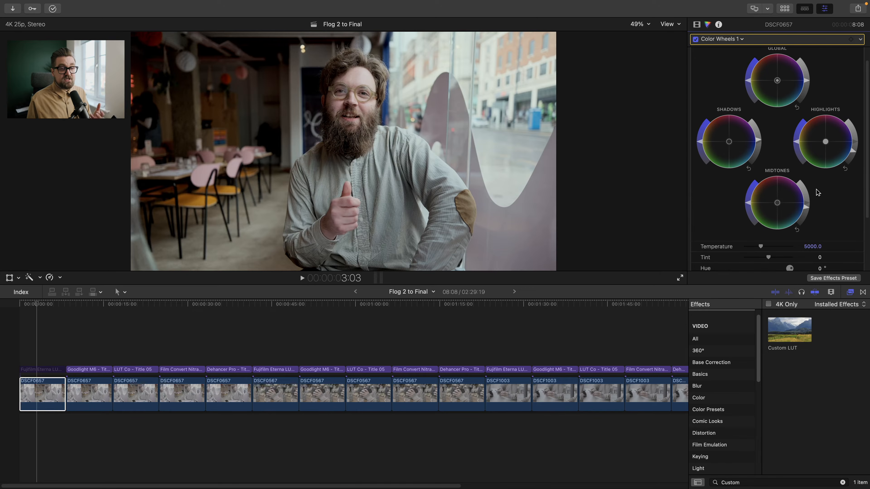
scroll(818, 192, up, 1)
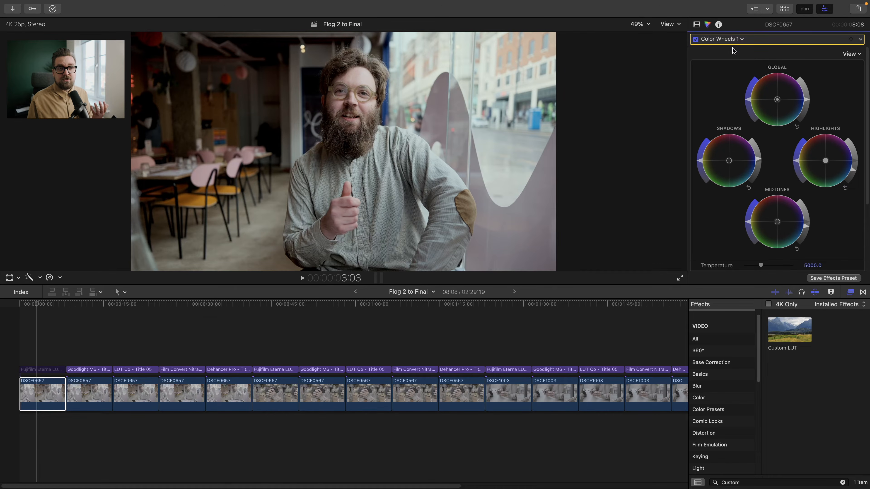
Switch to the Color Wheels 2 correction and compare the image with it turned off and on.
click(713, 40)
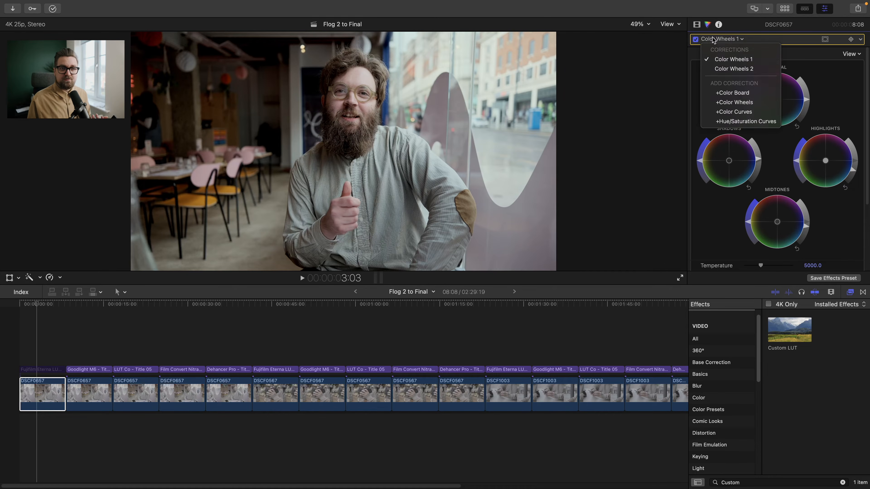
click(720, 72)
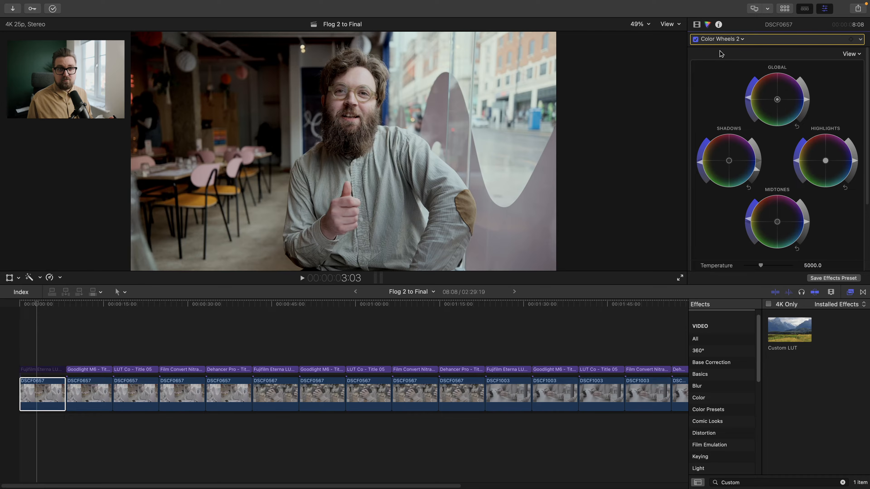
click(695, 39)
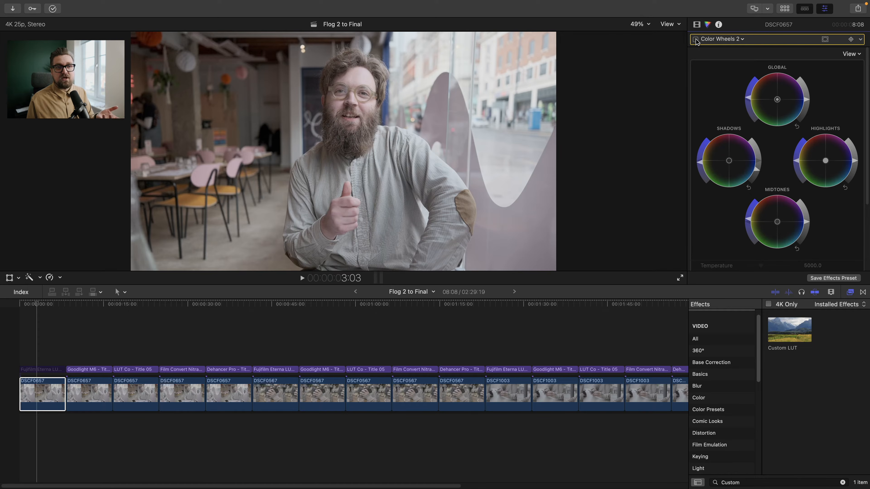
click(695, 39)
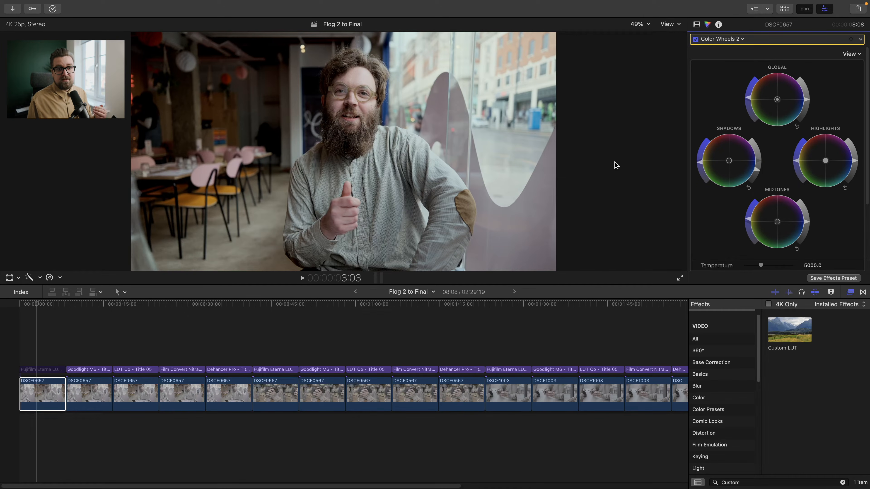
click(696, 39)
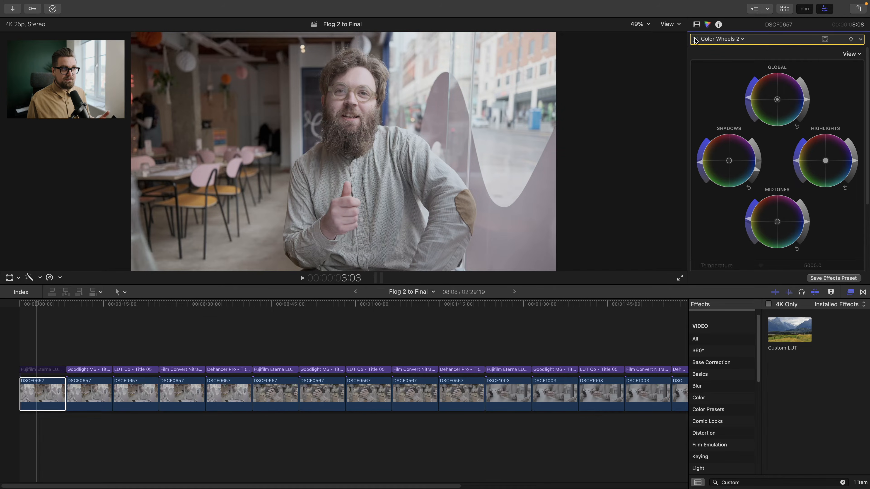
click(695, 40)
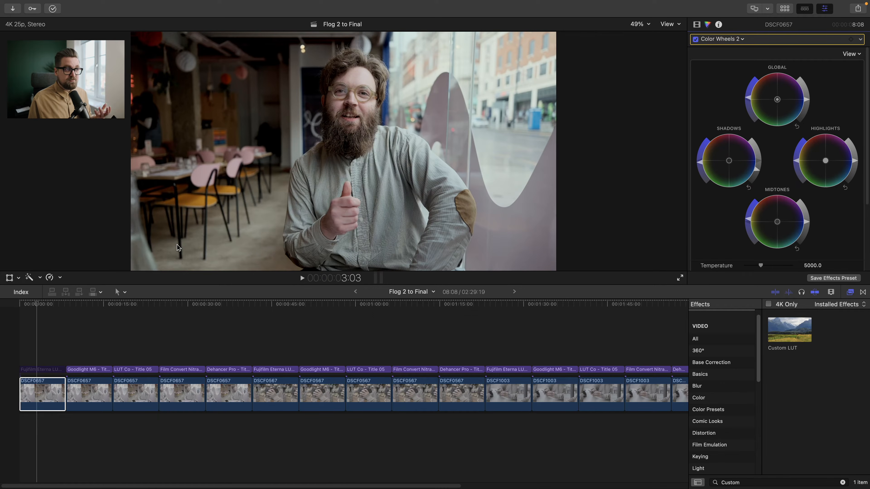
Inspect the Goodlight M6 clip's LUT effects and compare the image with the m6 Custom LUT off and on.
click(50, 369)
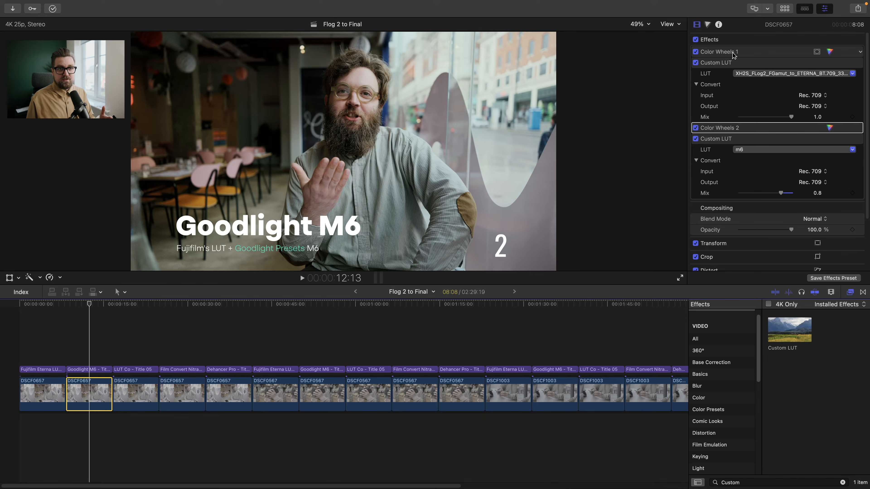
click(748, 74)
click(748, 74)
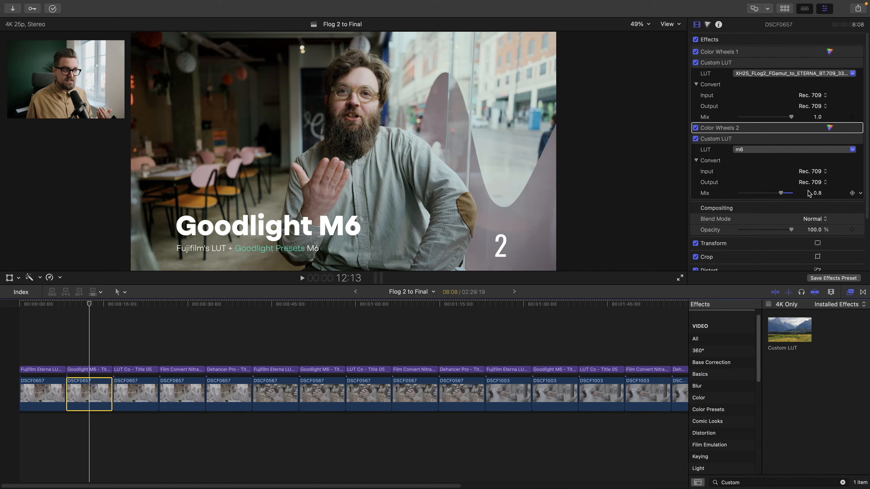
click(696, 139)
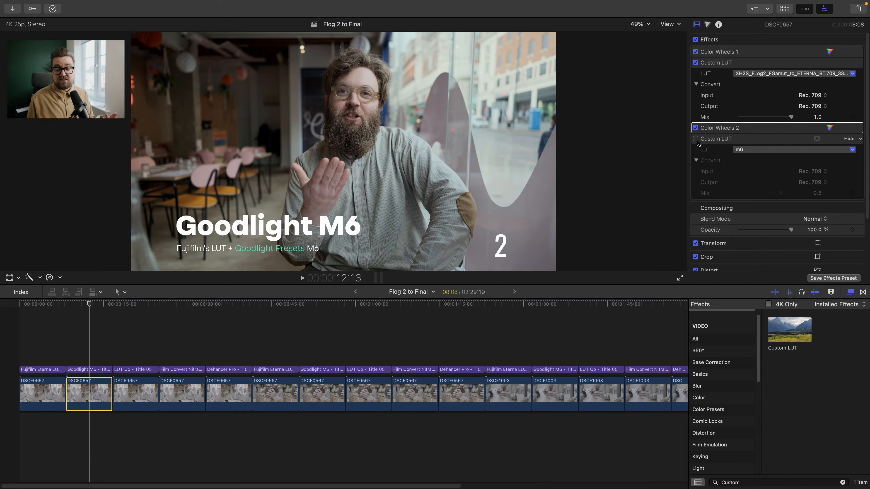
click(695, 139)
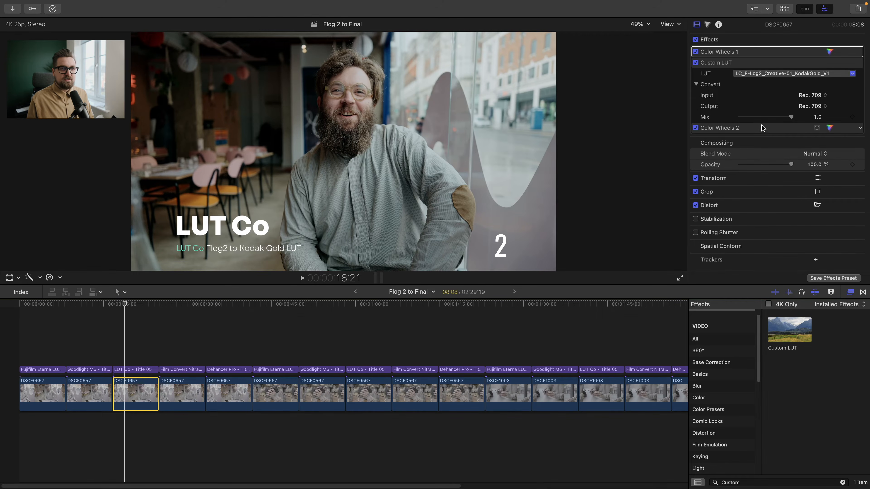
Set the LUT Co clip's Custom LUT to LC_F-Log2_Creative-01_KodakGold_V1 from the LUT Co F-Log2 collection.
click(749, 75)
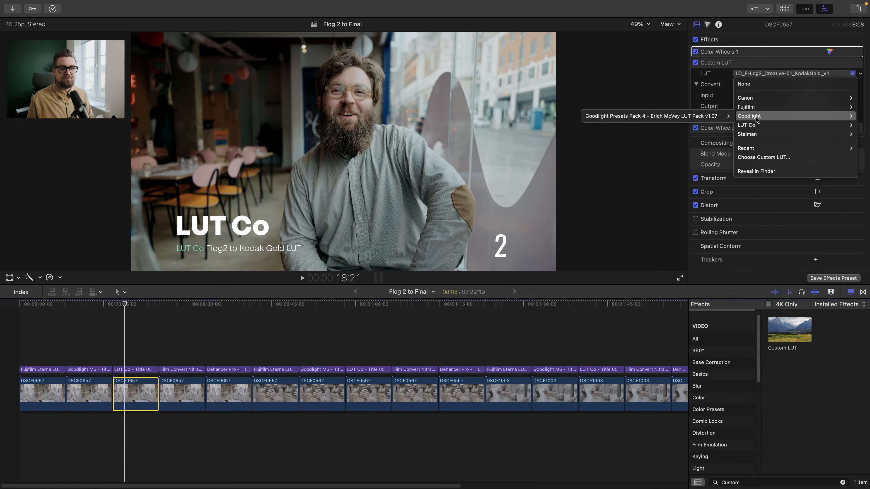
mouse_move(756, 126)
mouse_move(721, 126)
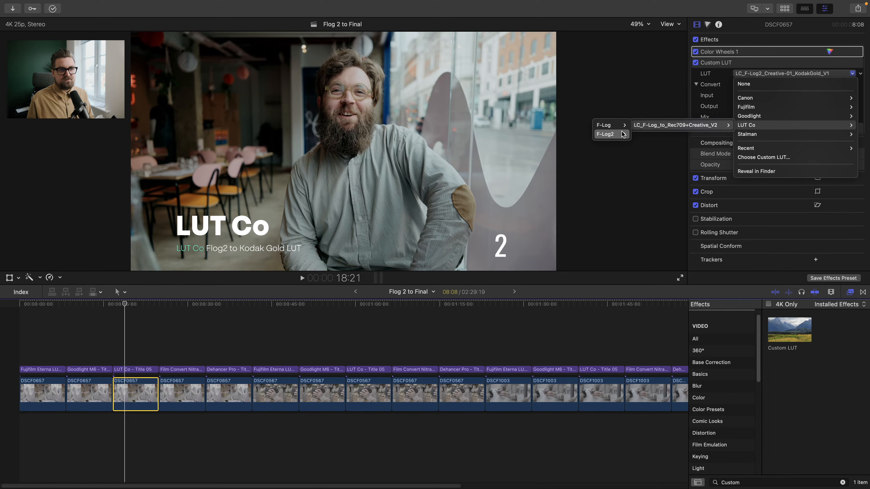
mouse_move(622, 134)
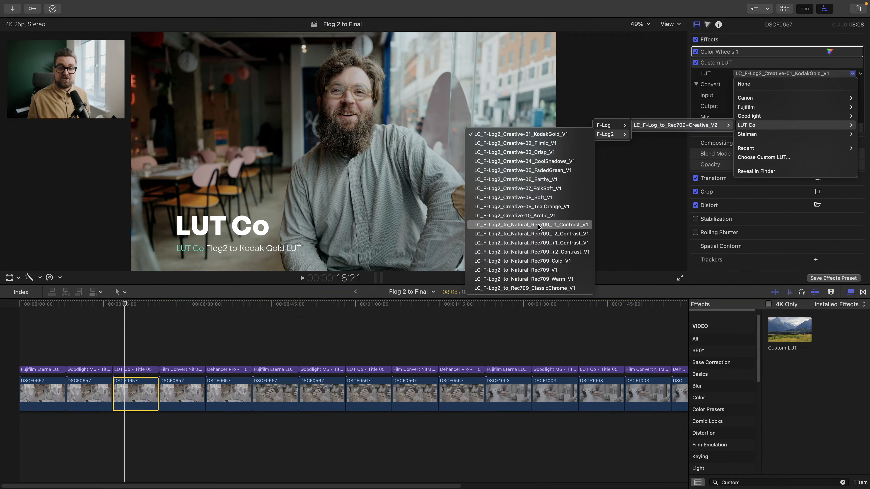
click(535, 138)
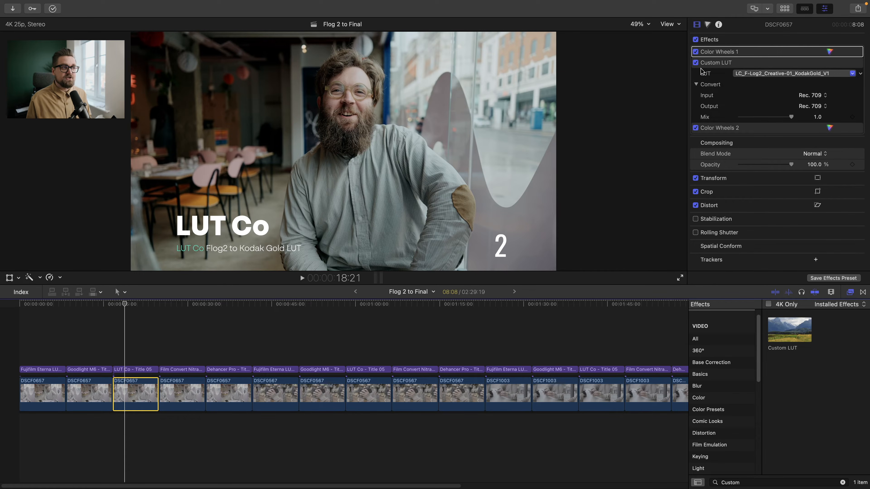
Compare the Goodlight M6, LUT Co and Fujifilm Eterna looks at their positions in the timeline, returning to the LUT Co clip.
click(88, 356)
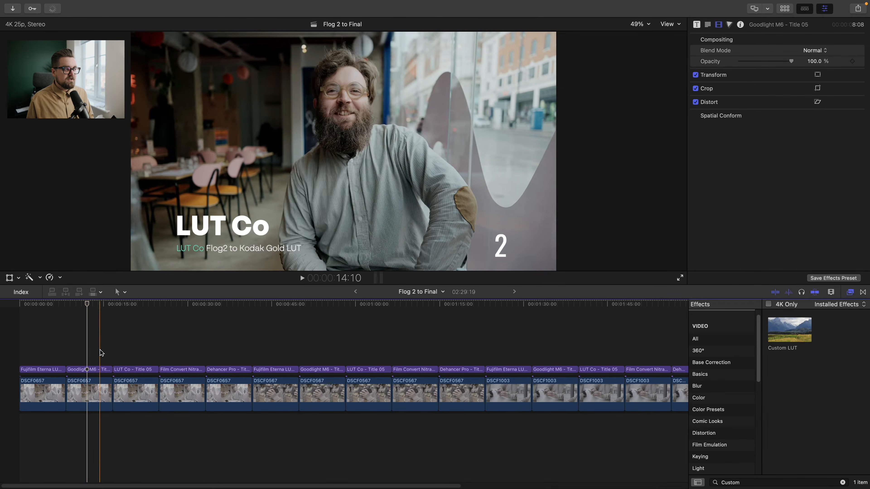
click(137, 344)
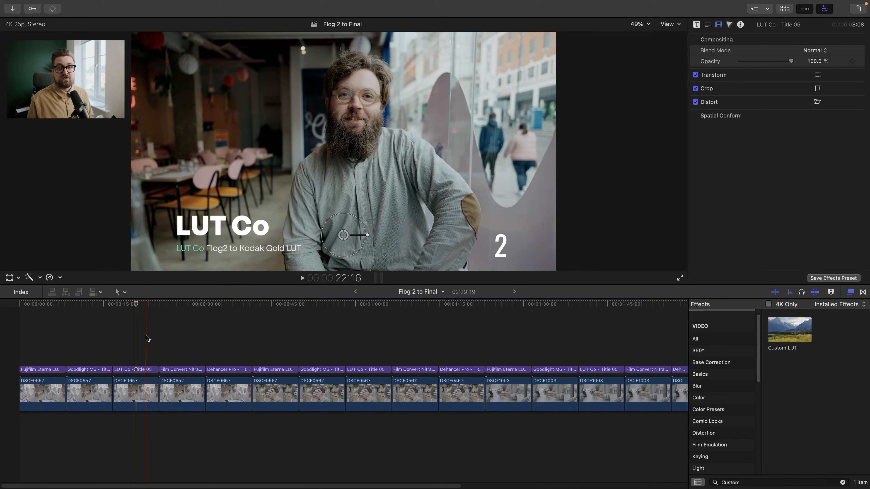
click(39, 340)
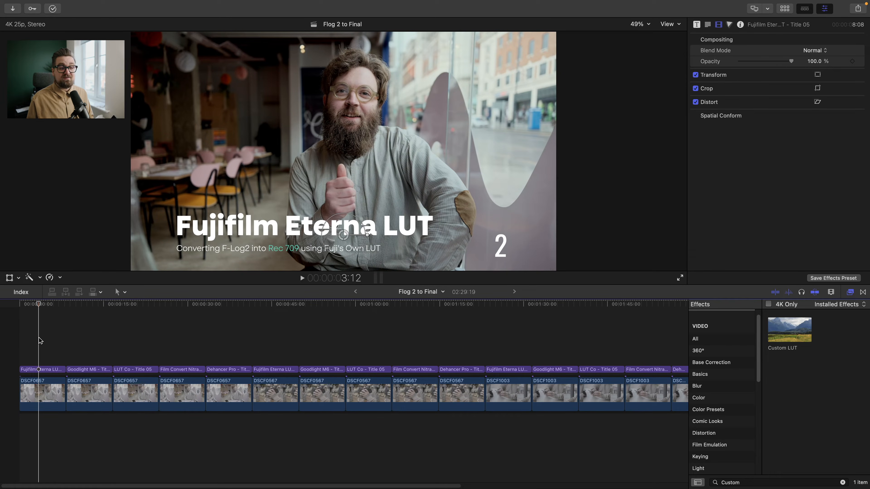
click(134, 327)
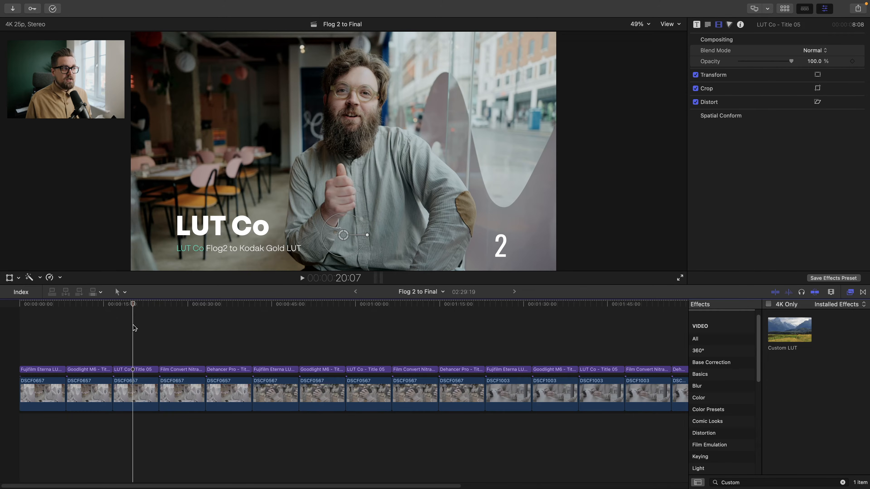
click(134, 403)
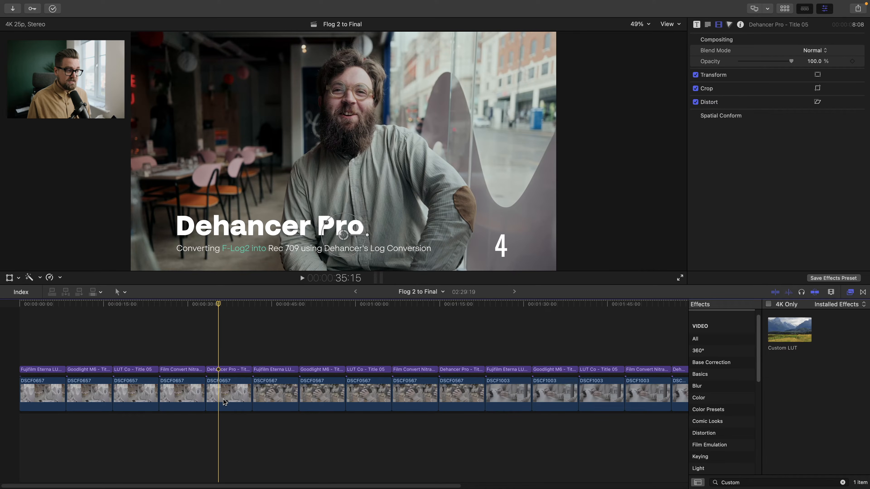
Select the clip under the Dehancer Pro title and examine its effect order and Dehancer Pro input and film settings.
click(224, 401)
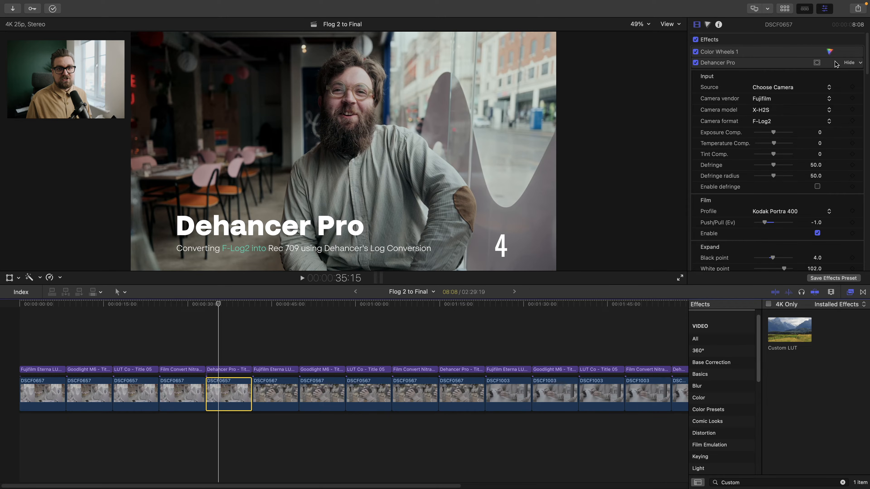
click(849, 63)
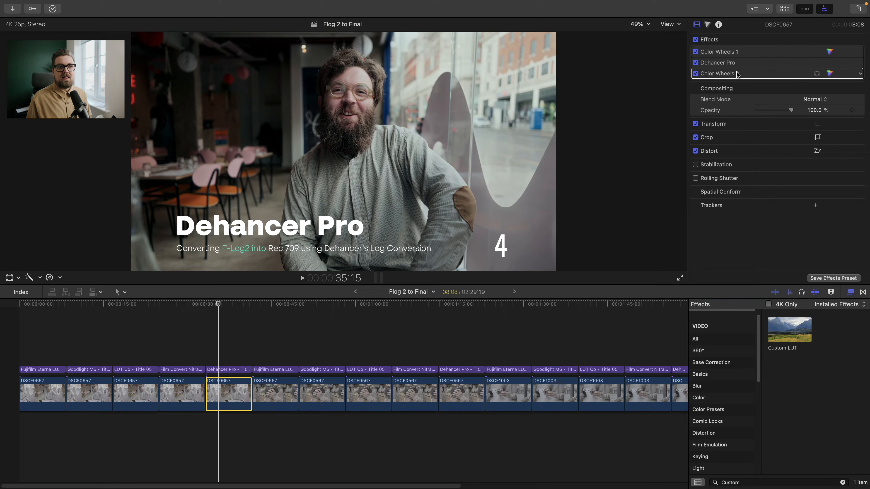
click(852, 63)
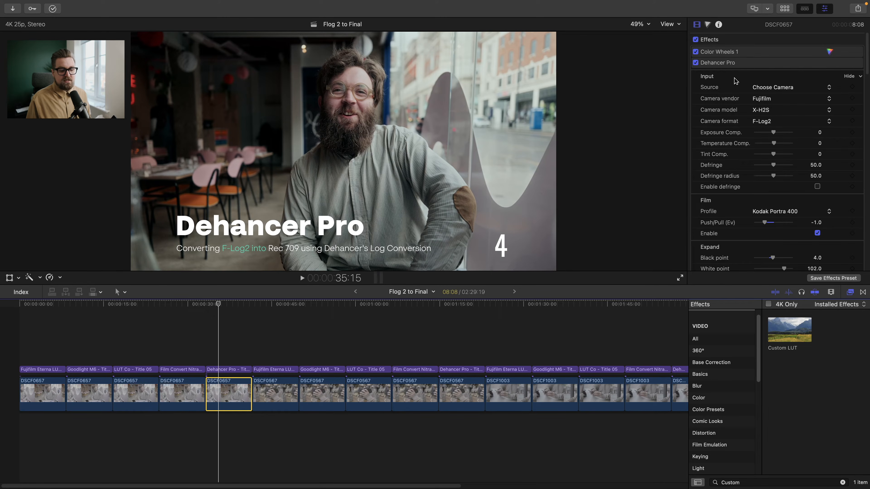
Review the Dehancer Pro camera input, compensation and defringe settings along with the film profile's push/pull setting.
scroll(768, 108, down, 5)
scroll(768, 108, down, 10)
scroll(767, 108, up, 10)
scroll(768, 108, up, 8)
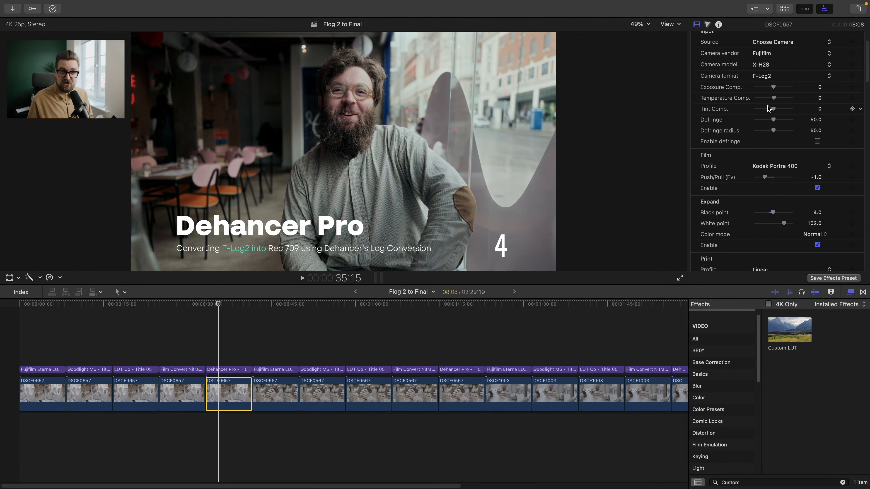
scroll(768, 108, up, 3)
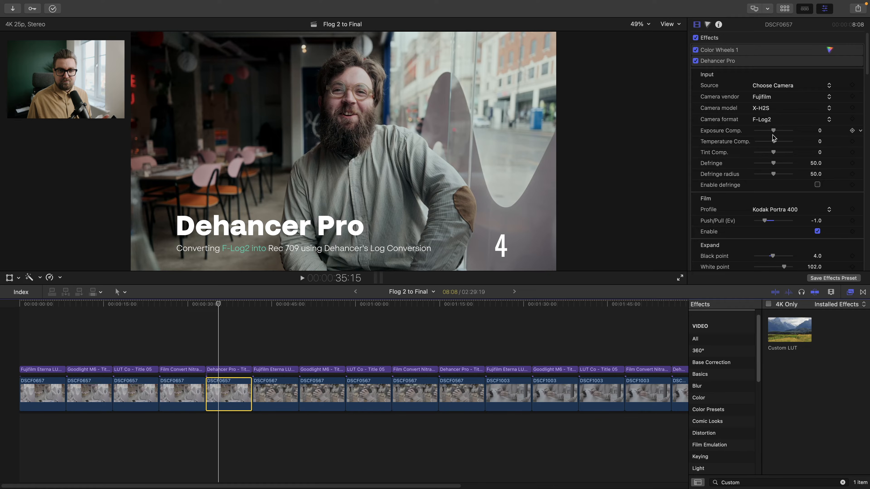
scroll(773, 107, down, 2)
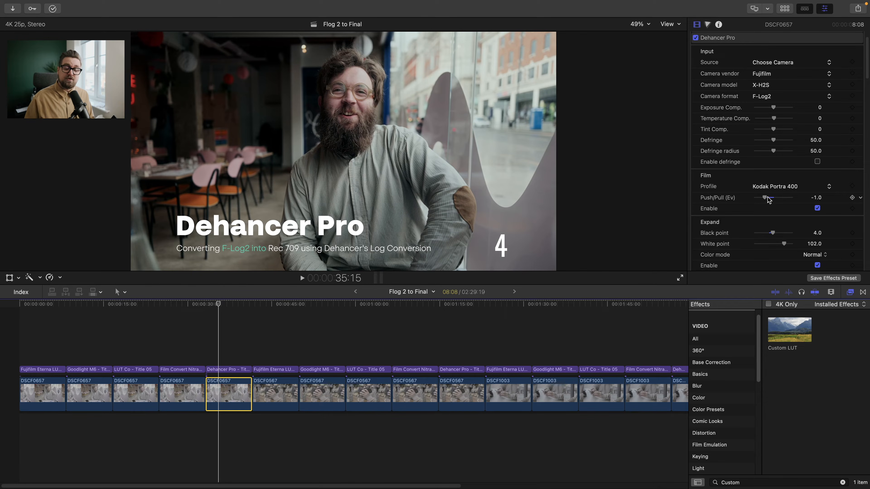
scroll(770, 86, up, 2)
scroll(791, 113, down, 2)
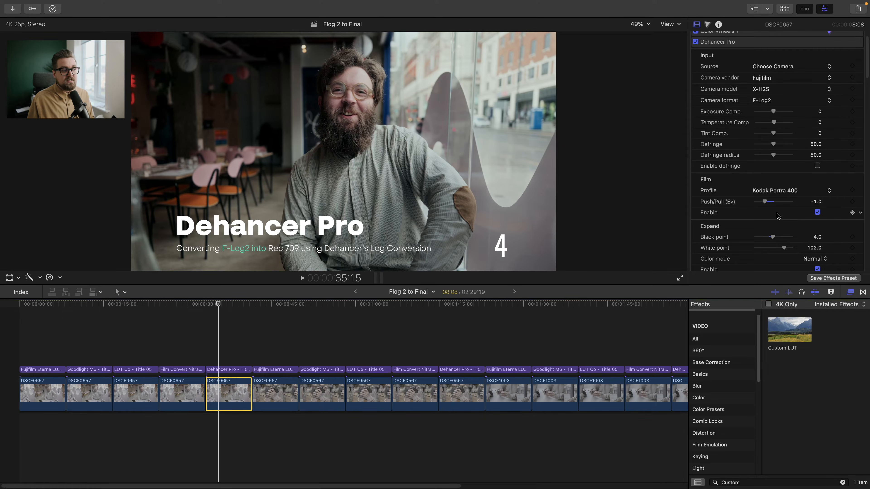
Compare the image with Dehancer Pro's Expand adjustment off and on.
scroll(777, 215, down, 5)
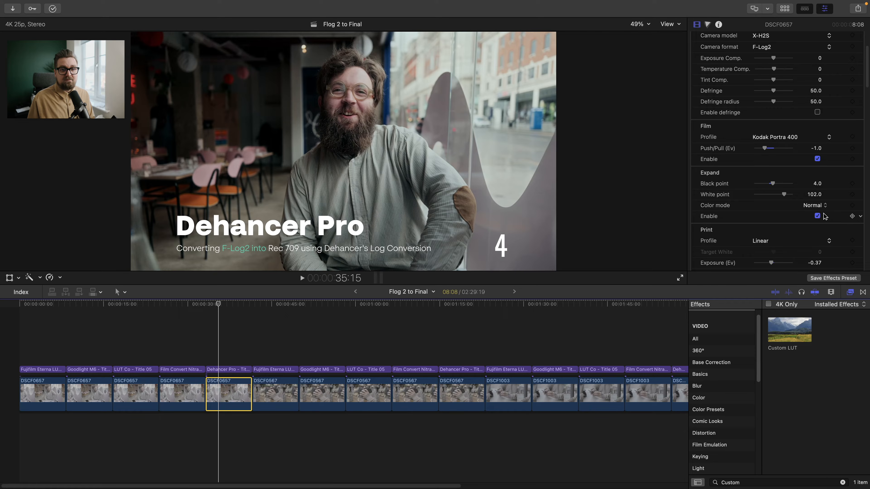
click(818, 216)
click(817, 216)
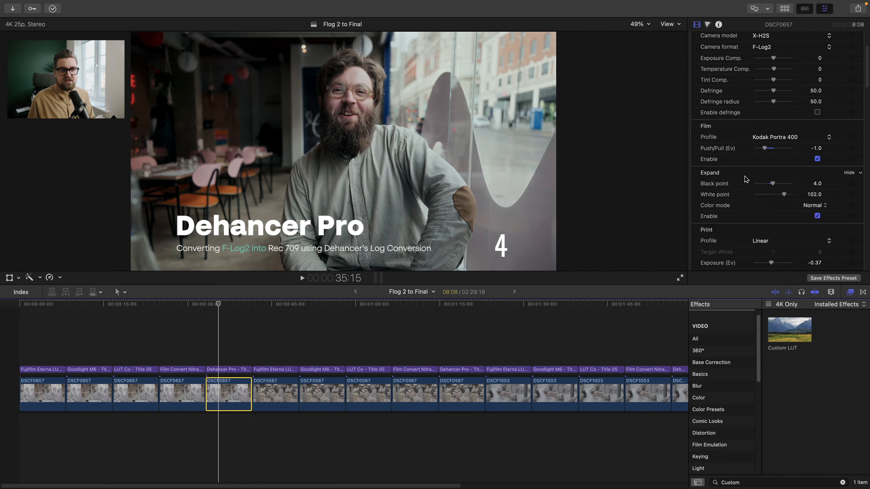
Examine the Dehancer Pro Expand black and white points and the Print settings, rechecking the input and film sections above them.
scroll(749, 185, down, 1)
scroll(748, 185, down, 4)
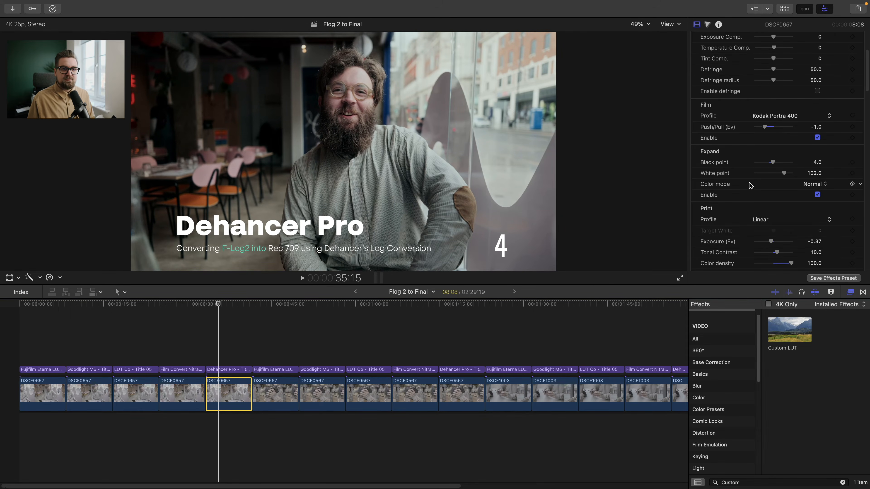
scroll(749, 185, down, 15)
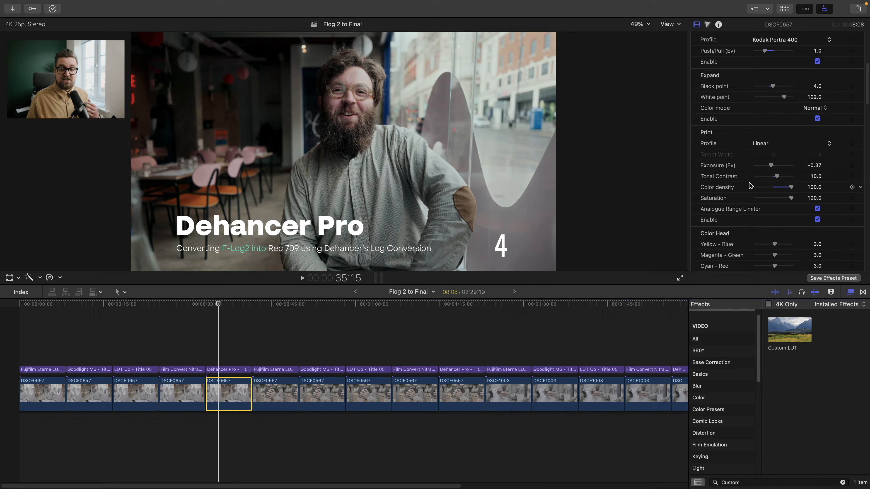
scroll(749, 185, up, 20)
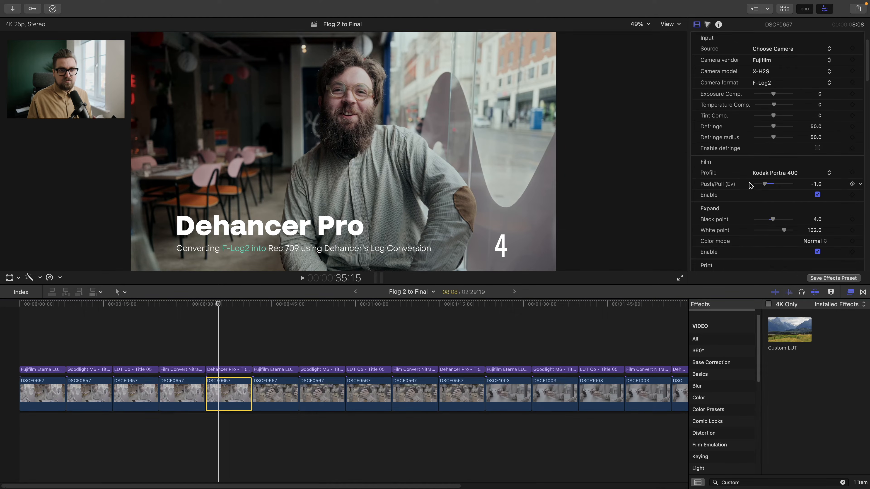
scroll(748, 185, down, 2)
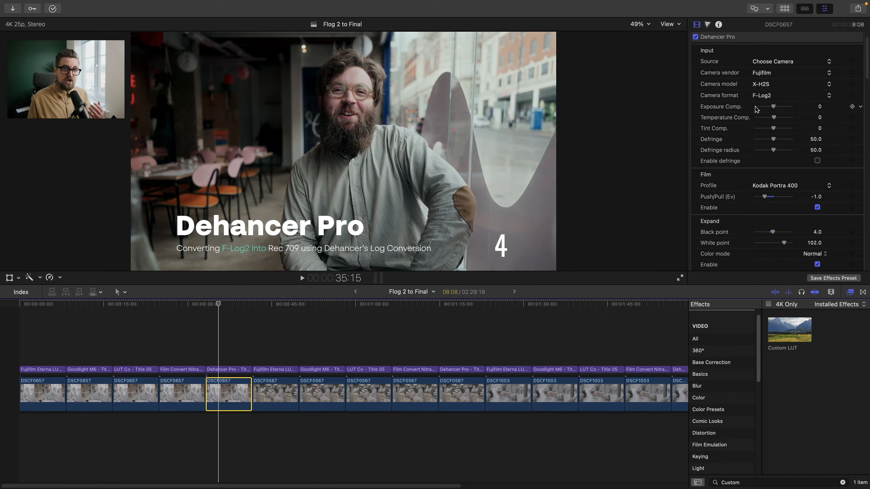
scroll(755, 93, down, 9)
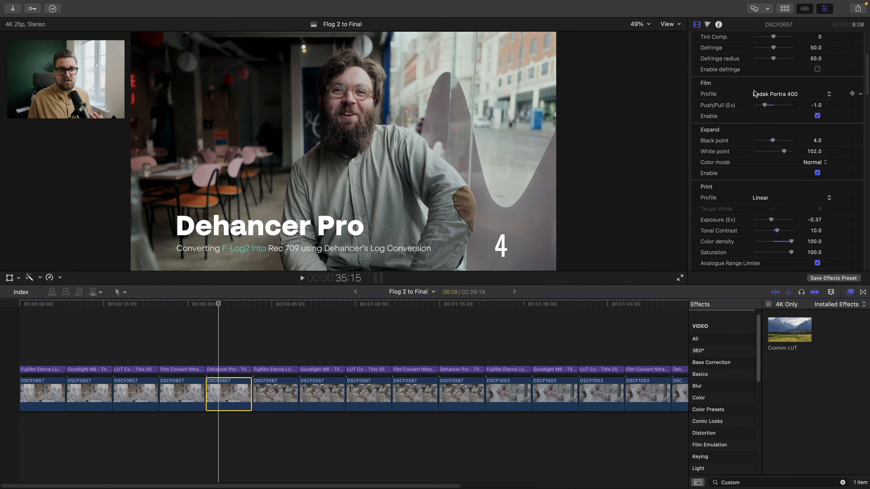
scroll(755, 93, down, 1)
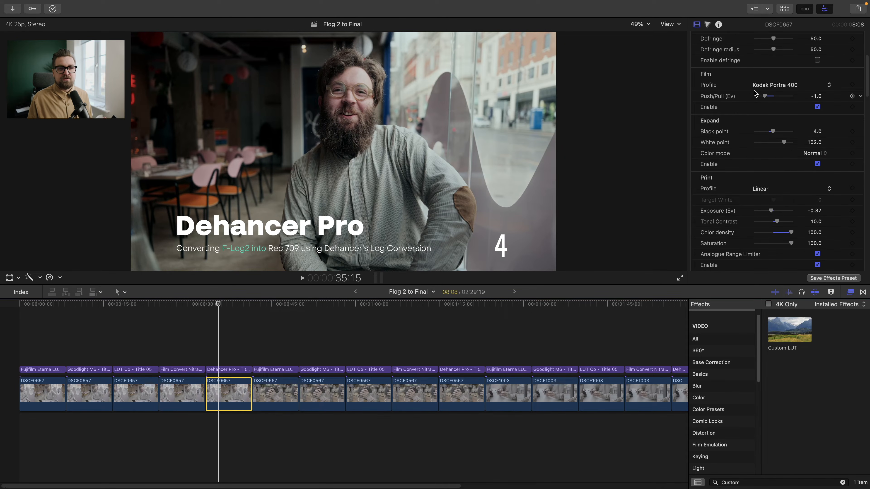
scroll(755, 94, down, 1)
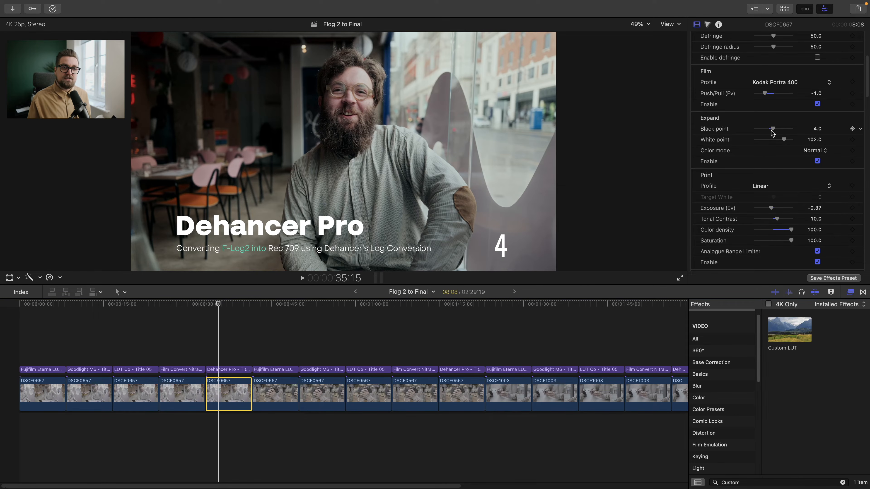
Try the Print section with Color density reset to 0 and with the Analogue Range Limiter off, restoring both settings.
scroll(771, 133, down, 5)
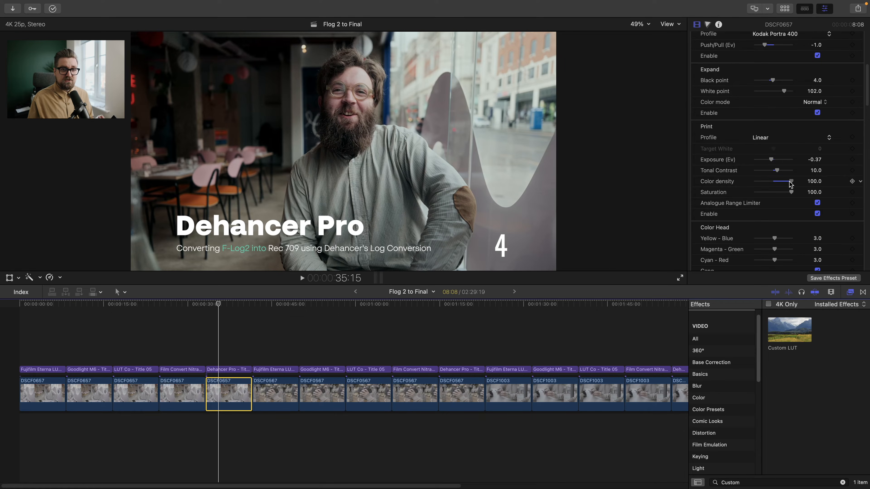
click(860, 182)
click(852, 186)
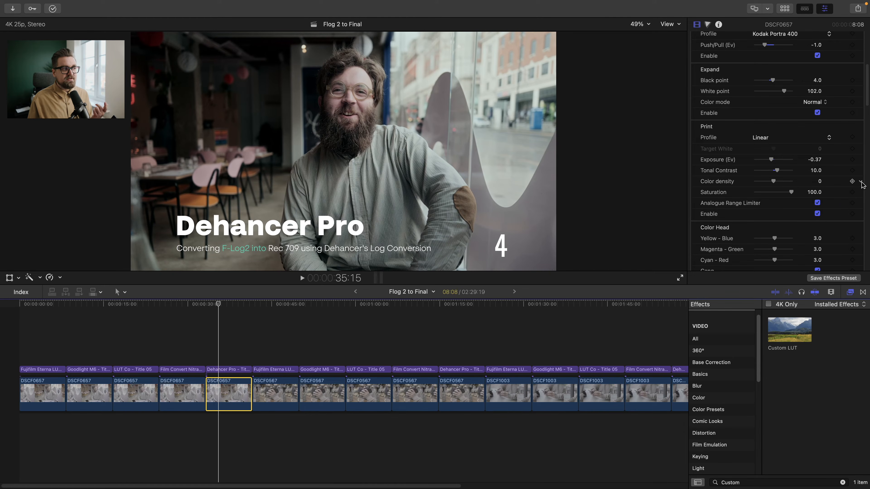
key(cmd+z)
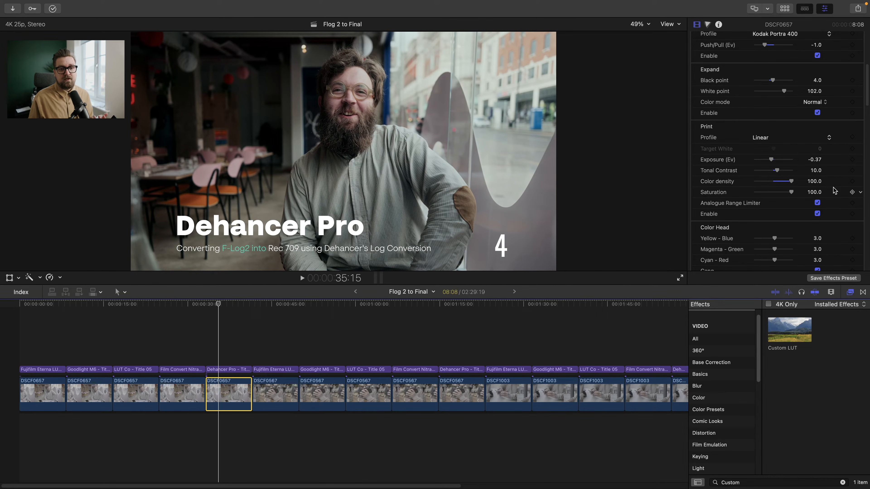
click(817, 203)
click(817, 203)
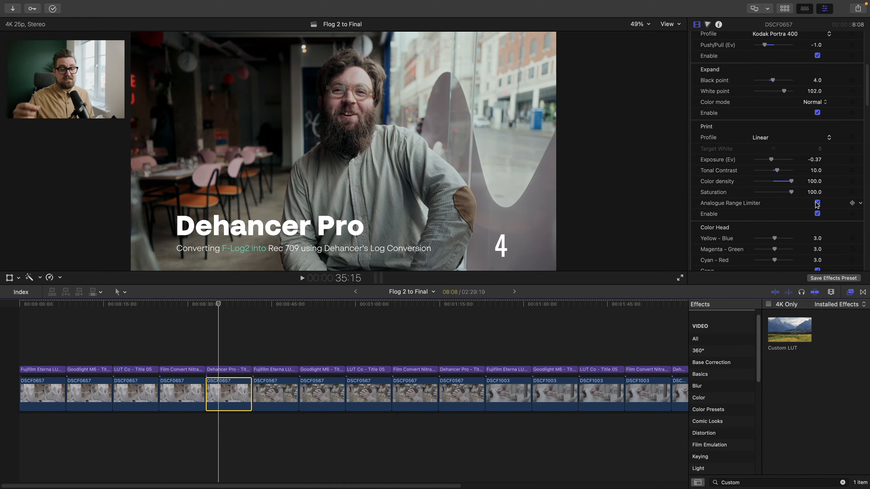
Examine Dehancer Pro's Color Head settings and compare the image with Color Head off and on.
scroll(816, 205, down, 6)
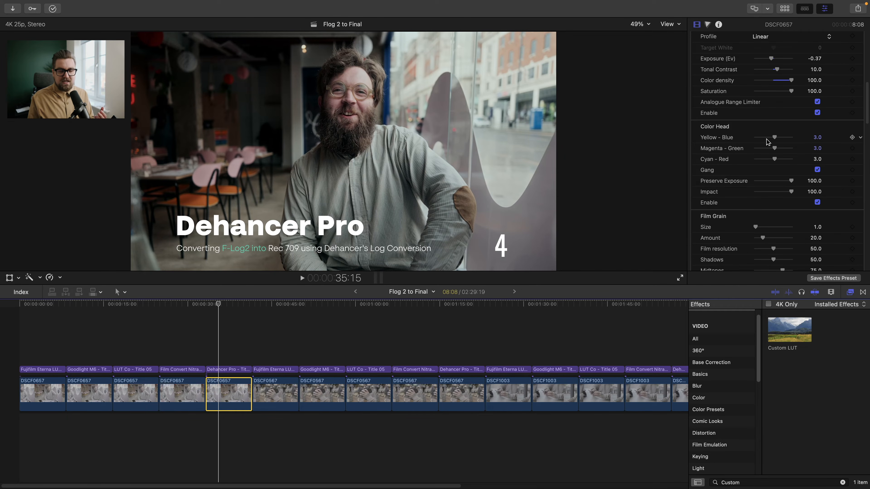
scroll(766, 141, down, 1)
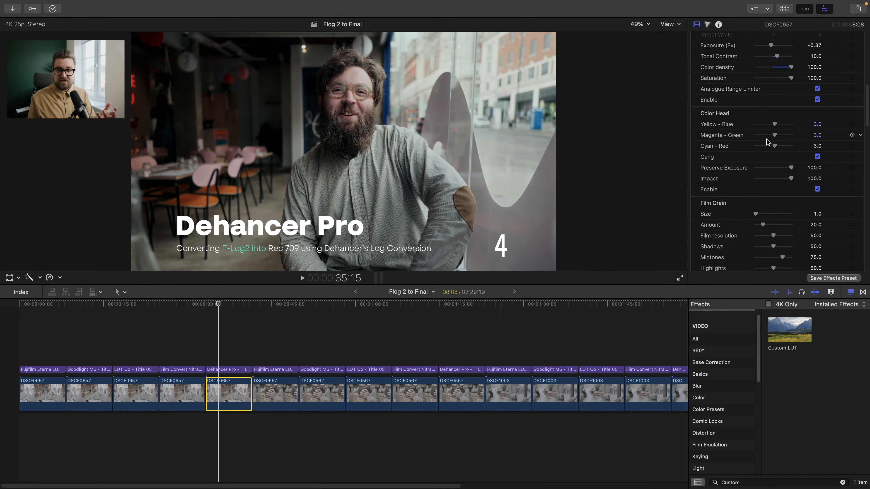
scroll(767, 140, down, 2)
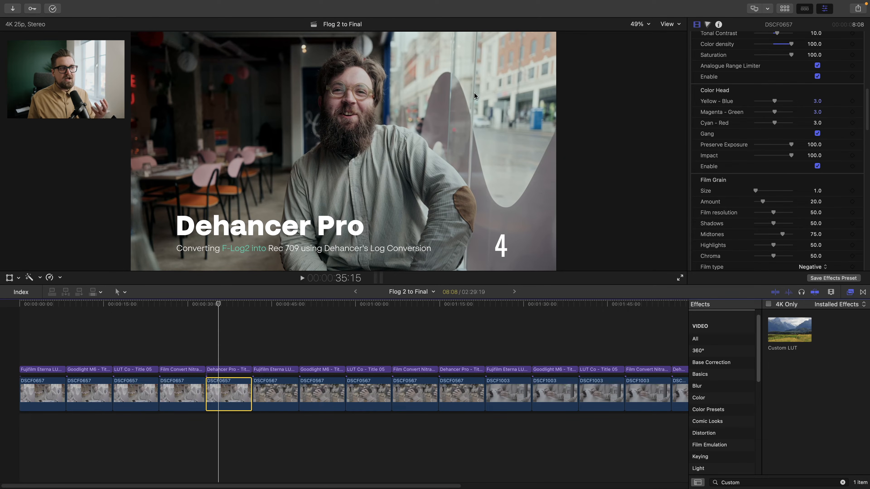
click(818, 166)
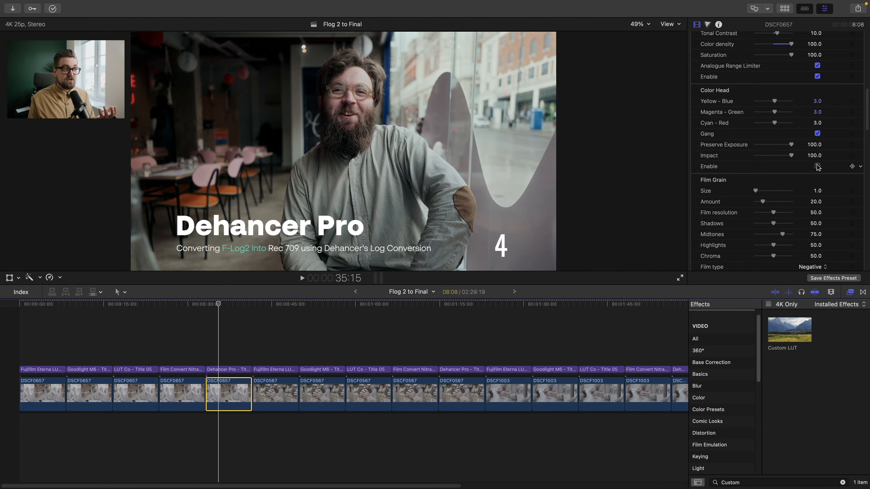
Examine Dehancer Pro's Film Grain, Halation and Bloom settings, ending back at the Print and Color Head sections.
scroll(818, 167, down, 6)
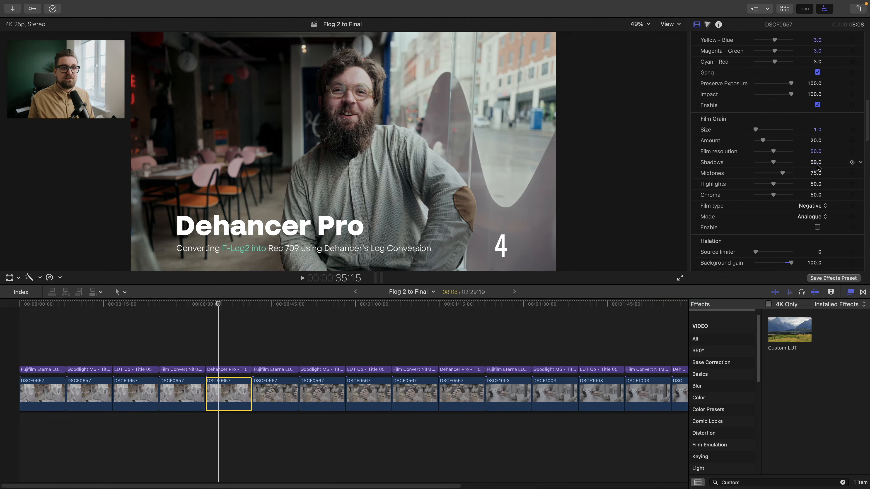
scroll(791, 141, down, 2)
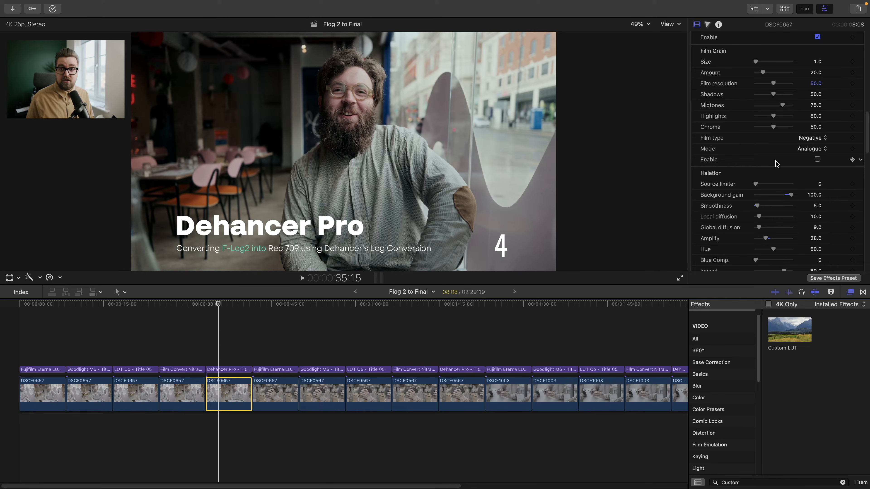
scroll(776, 164, down, 5)
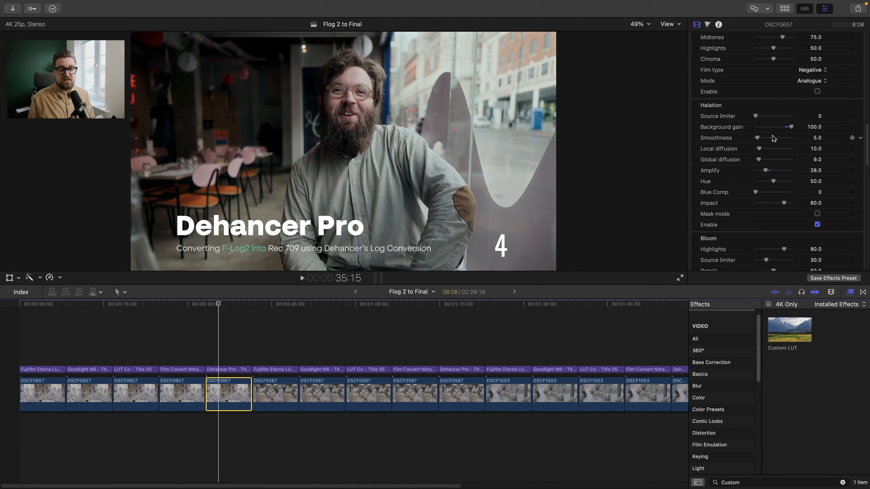
scroll(772, 131, down, 1)
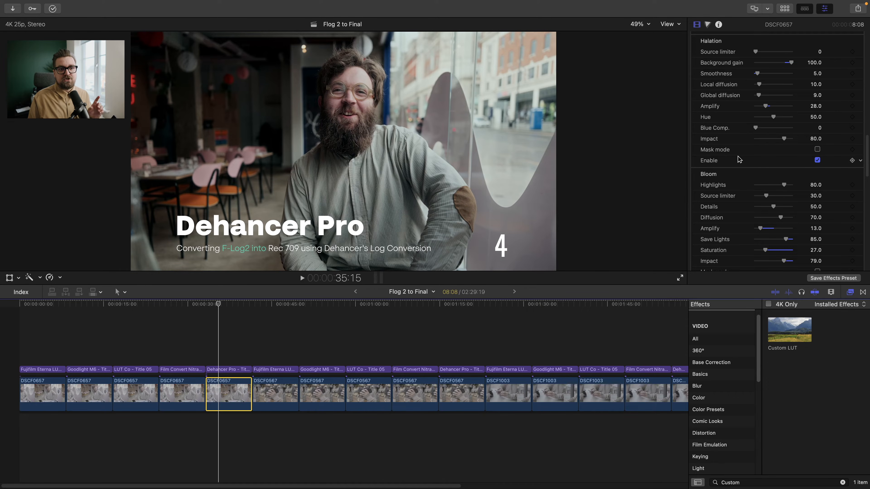
scroll(732, 209, up, 1)
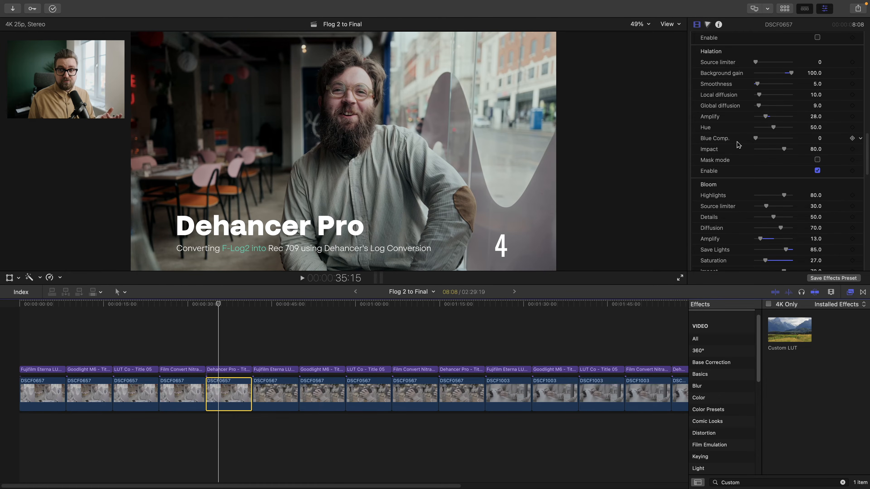
scroll(737, 145, down, 1)
scroll(736, 145, up, 10)
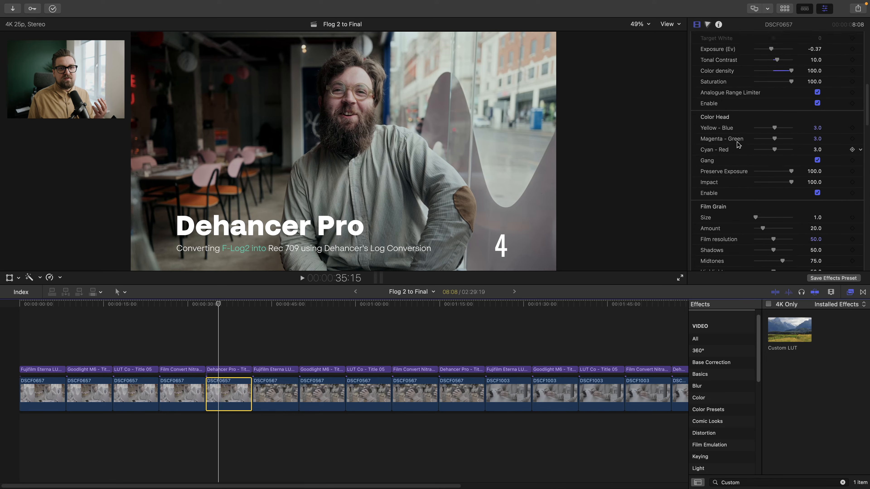
scroll(737, 145, up, 5)
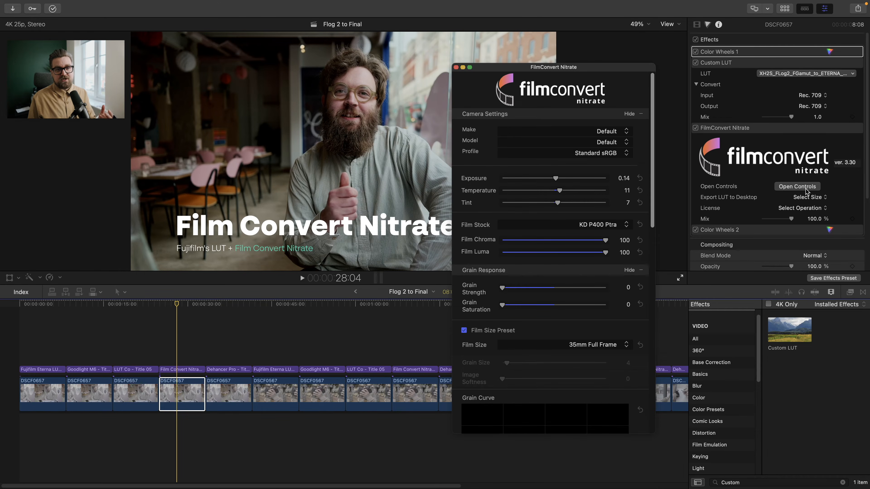
Move the FilmConvert Nitrate controls clear of the preview image and set the camera to Canon EOS R6 with the Rec709 CLog 3 profile.
drag(574, 69, 782, 34)
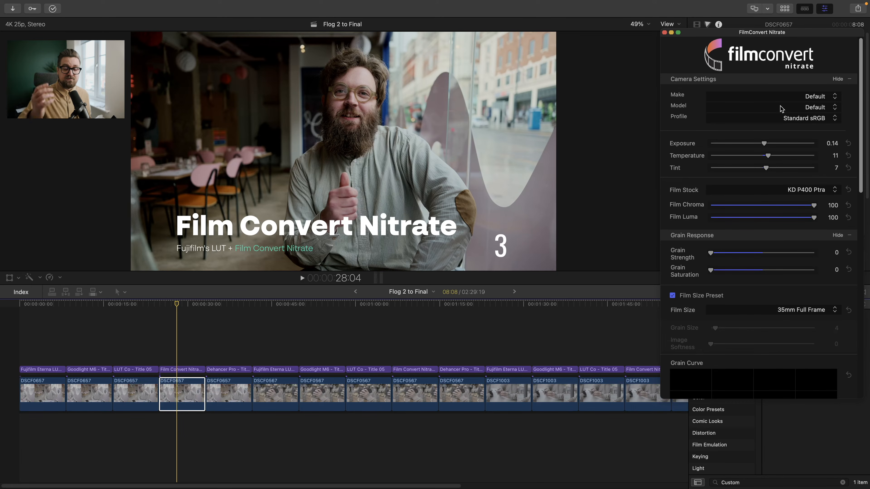
click(755, 97)
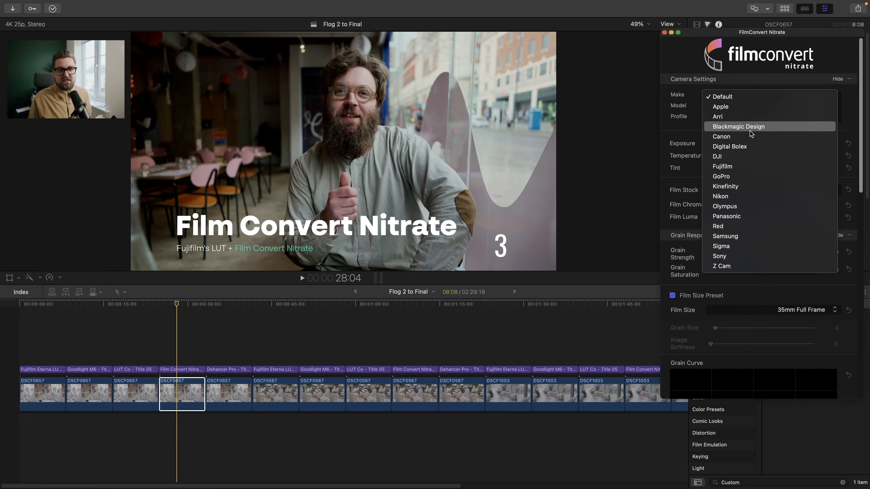
click(747, 137)
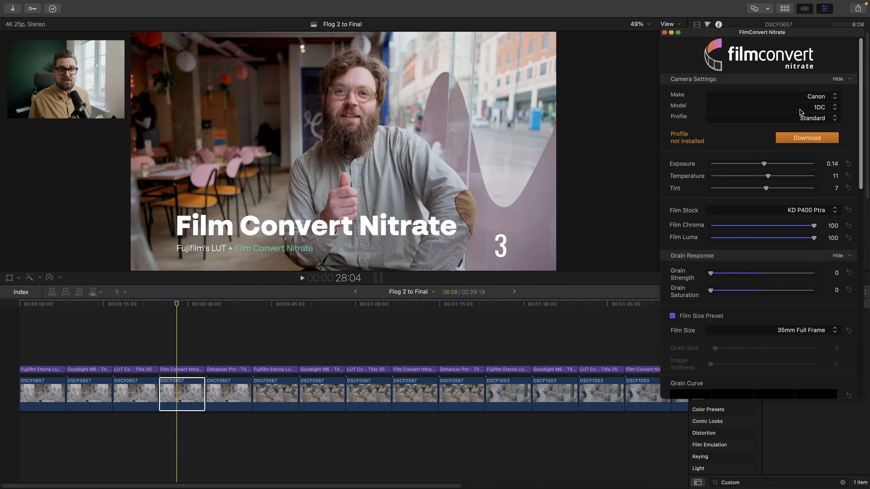
click(799, 107)
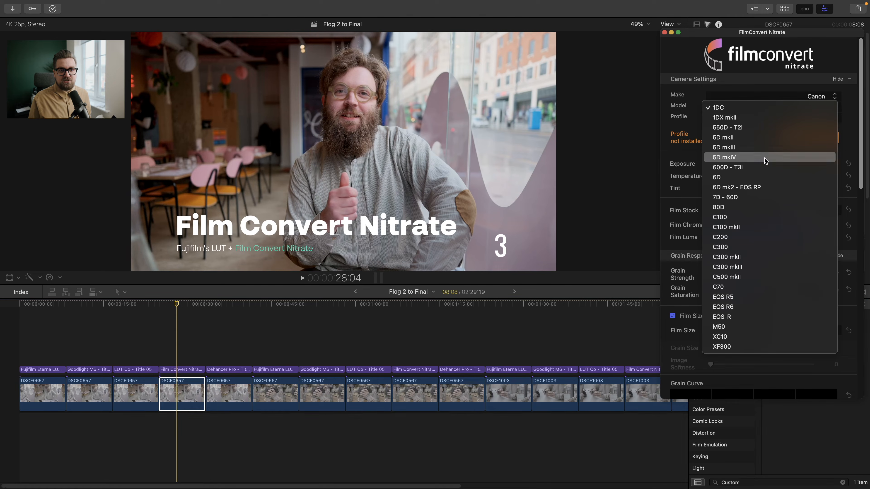
click(743, 307)
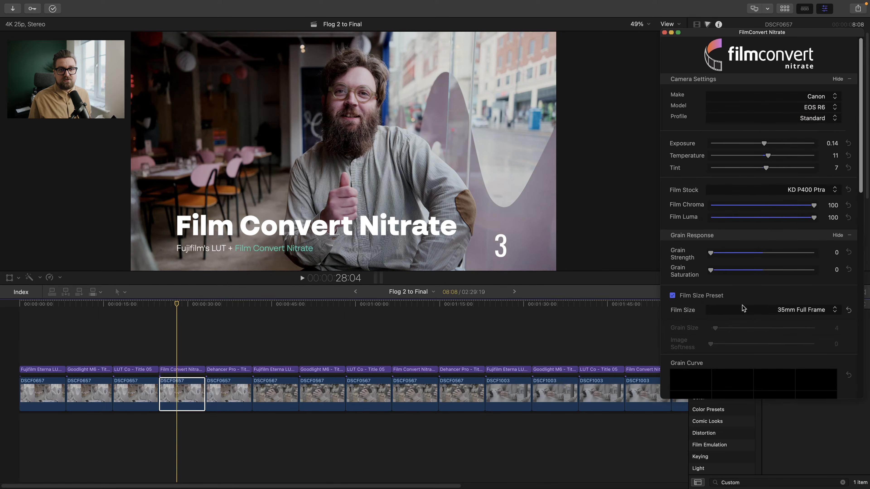
click(805, 120)
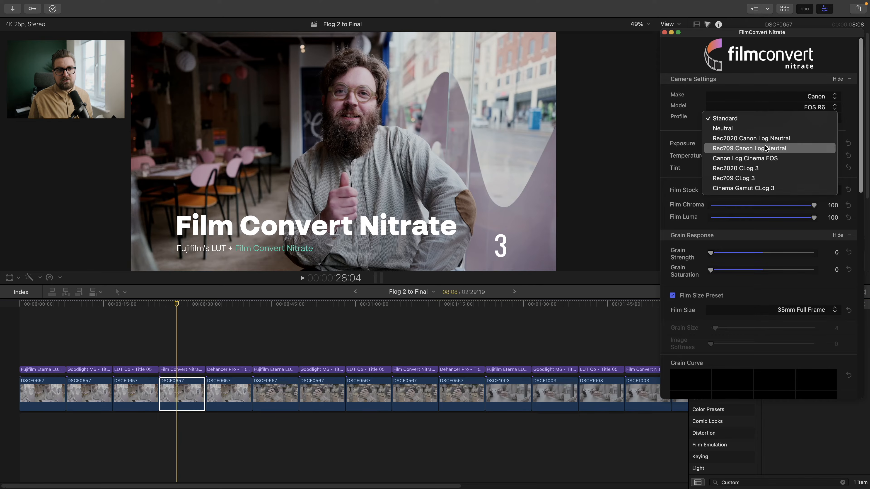
click(764, 178)
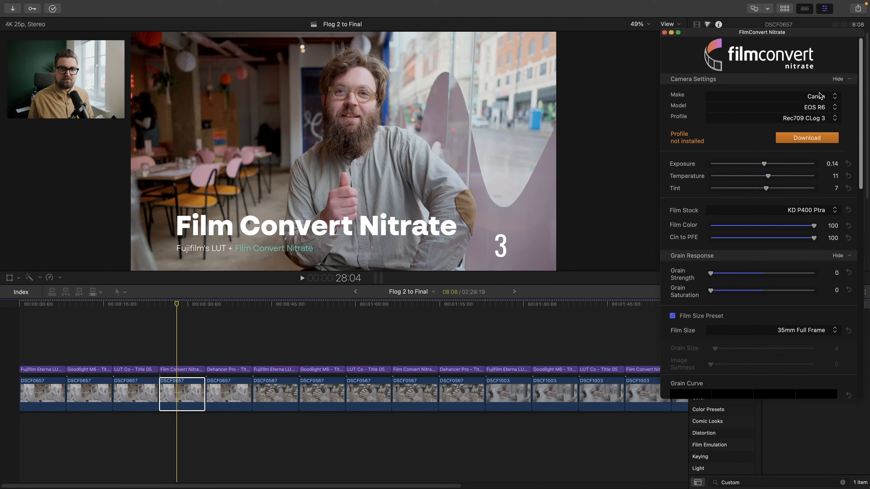
Try Apple and GoPro as the camera make in the FilmConvert Nitrate camera settings.
click(810, 98)
click(792, 67)
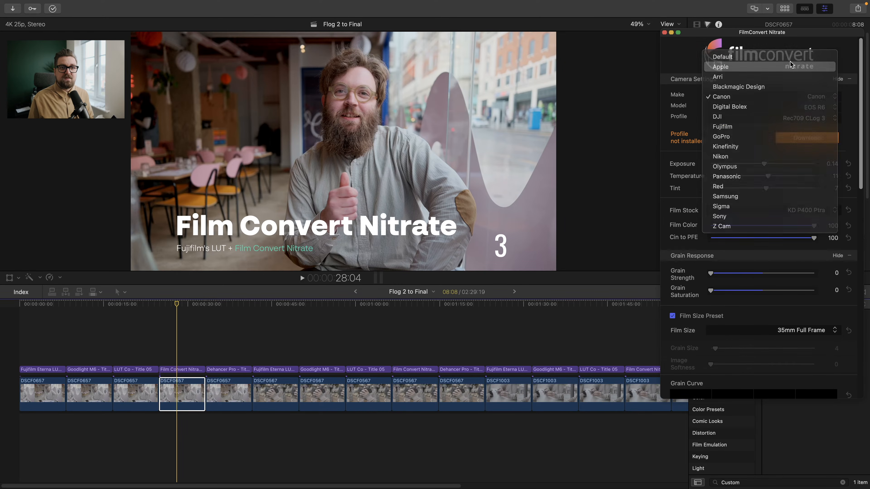
click(794, 95)
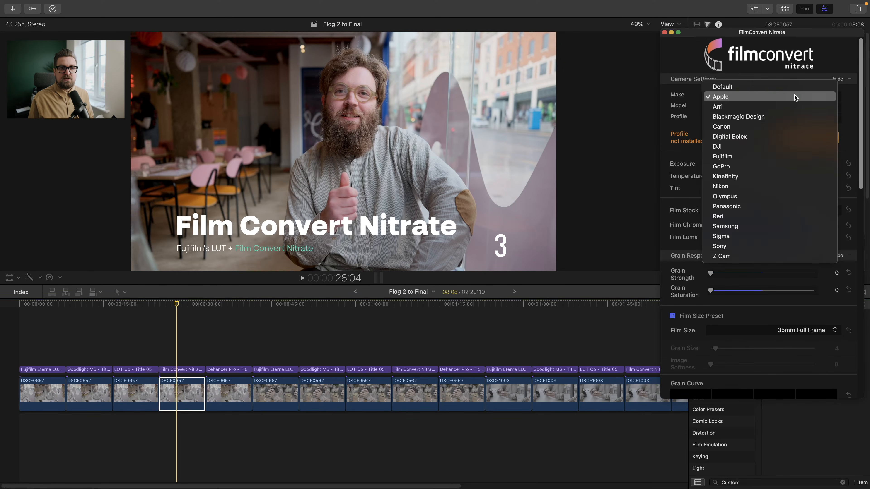
click(774, 166)
Set the FilmConvert Nitrate camera to Fujifilm XT4 with the F-Log profile.
click(814, 98)
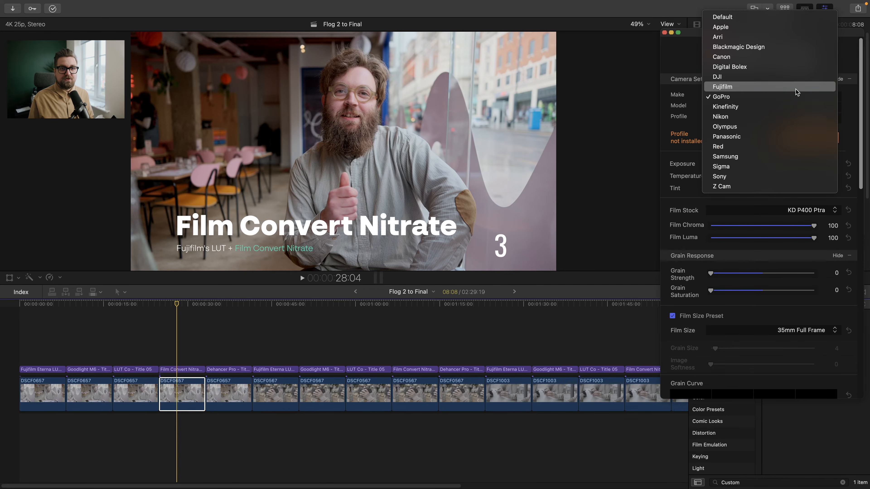
click(795, 88)
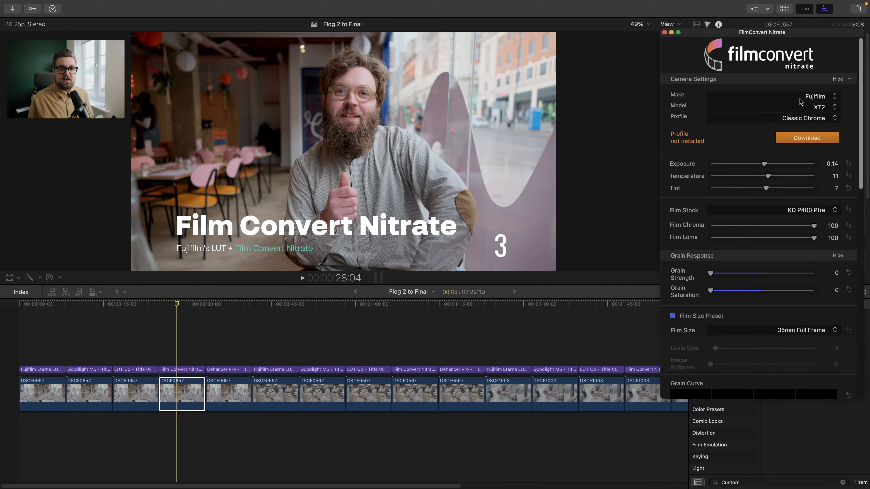
click(818, 107)
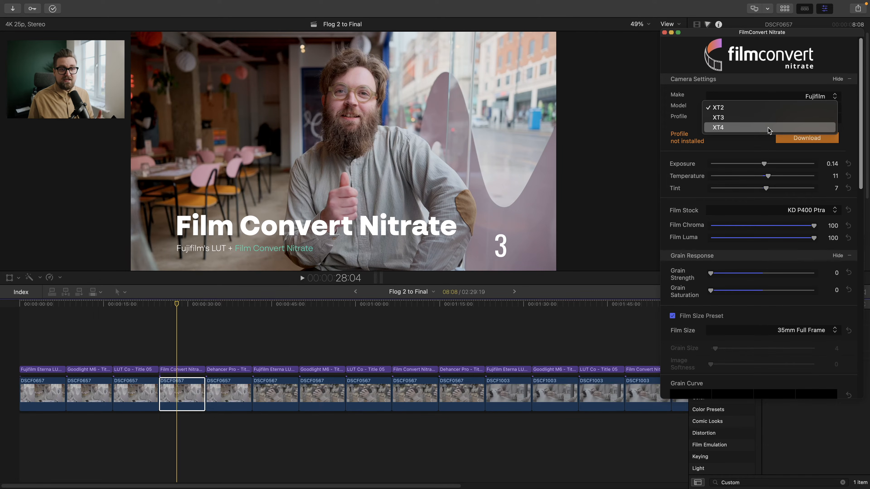
click(751, 128)
click(788, 119)
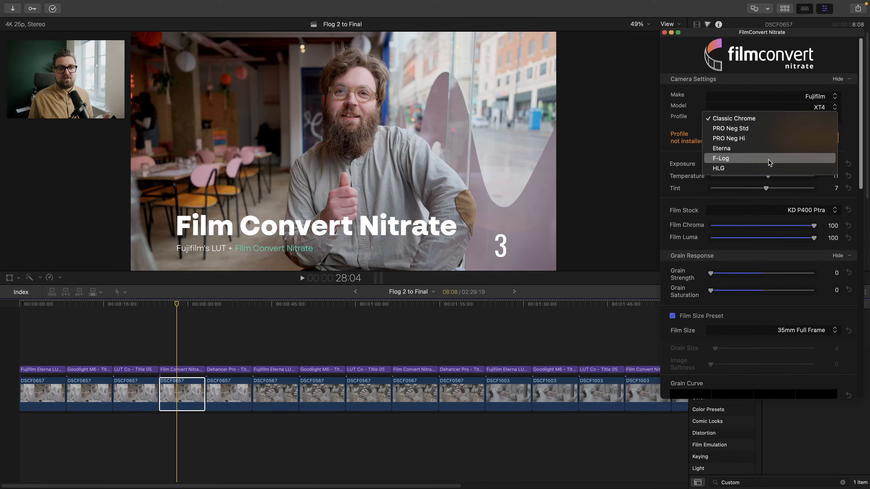
click(768, 159)
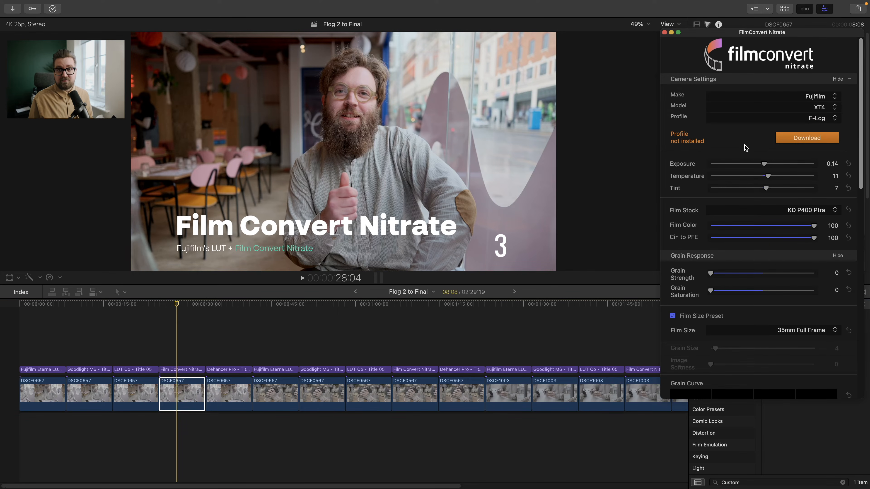
Set the camera make back to Default with the Standard sRGB profile and move the FilmConvert Nitrate controls clear of the clip's effect list.
click(805, 100)
click(763, 27)
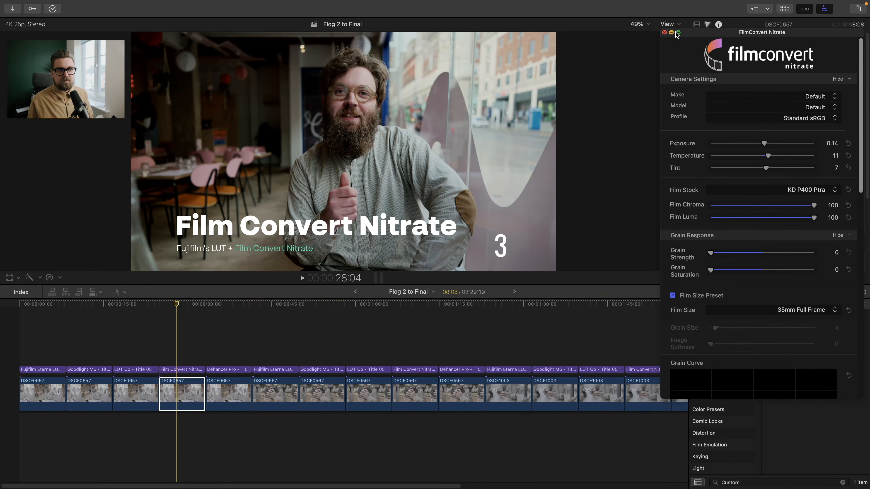
drag(710, 34, 533, 38)
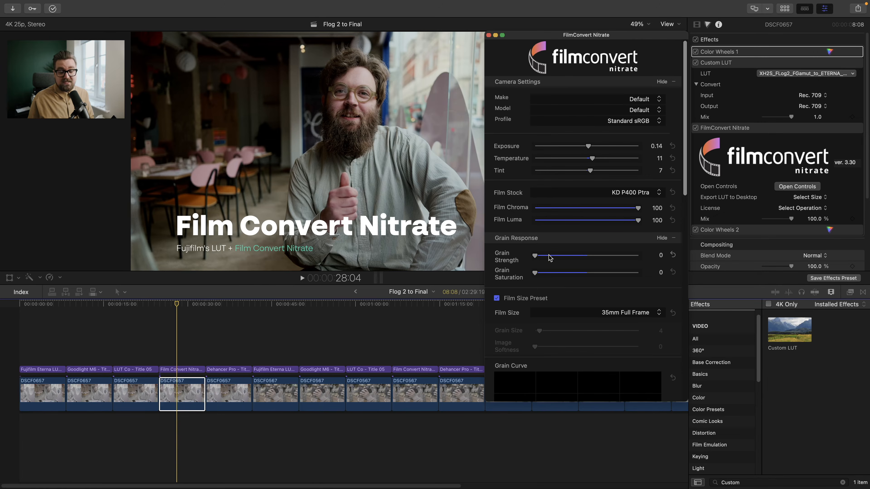
Examine FilmConvert Nitrate's Grain Curve, Color Wheels, Curves and Levels sections.
scroll(549, 258, down, 10)
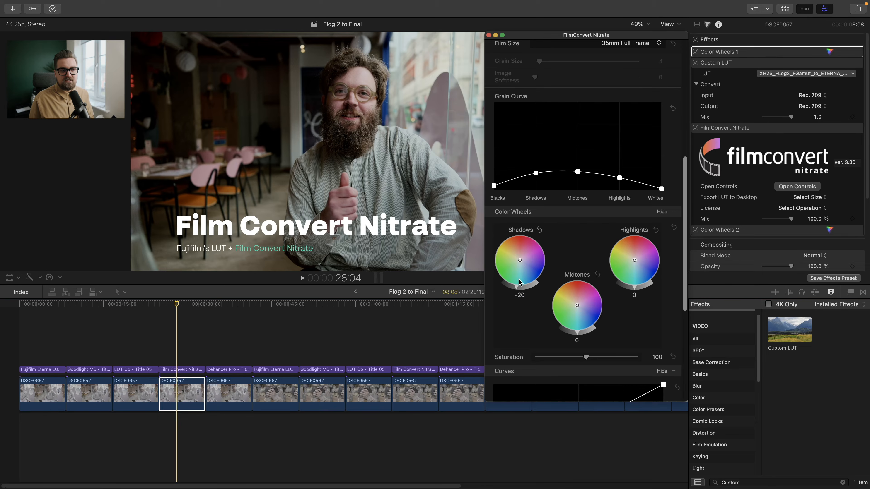
scroll(526, 262, down, 4)
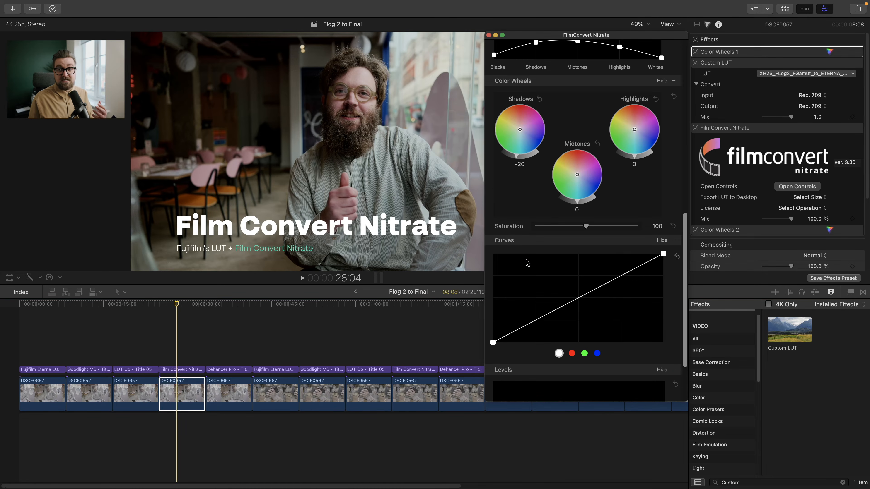
scroll(526, 263, down, 3)
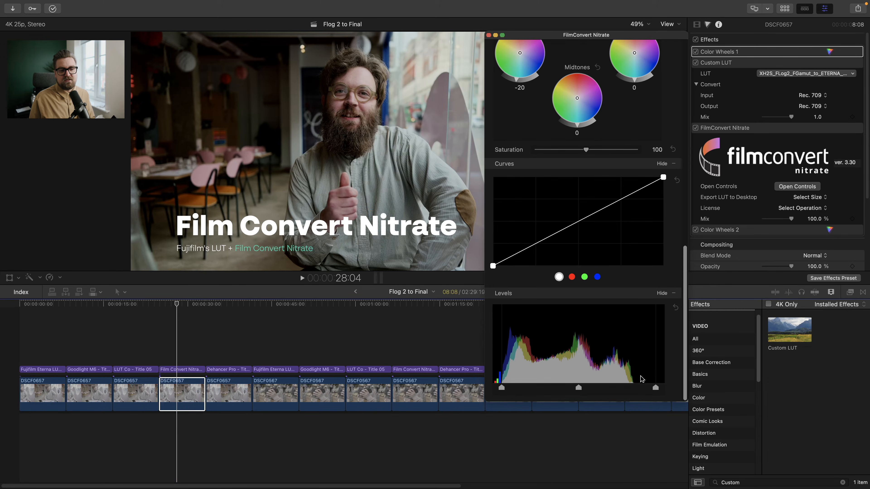
scroll(629, 373, up, 15)
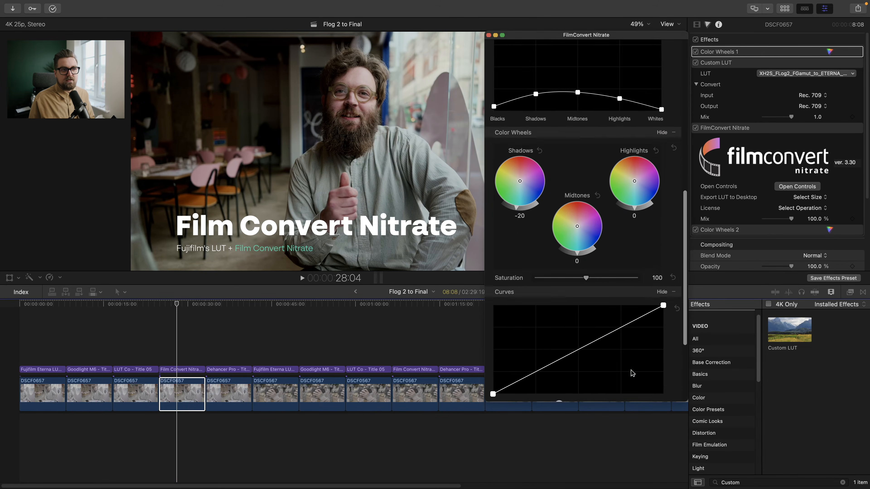